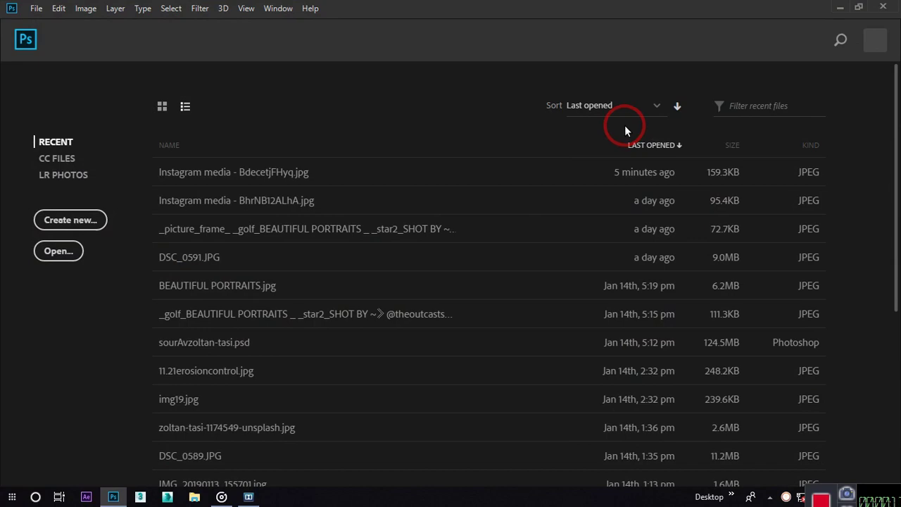
Step: Open the images back.jpg and model.png from the desktop as separate documents
click(837, 9)
drag(815, 28, 425, 355)
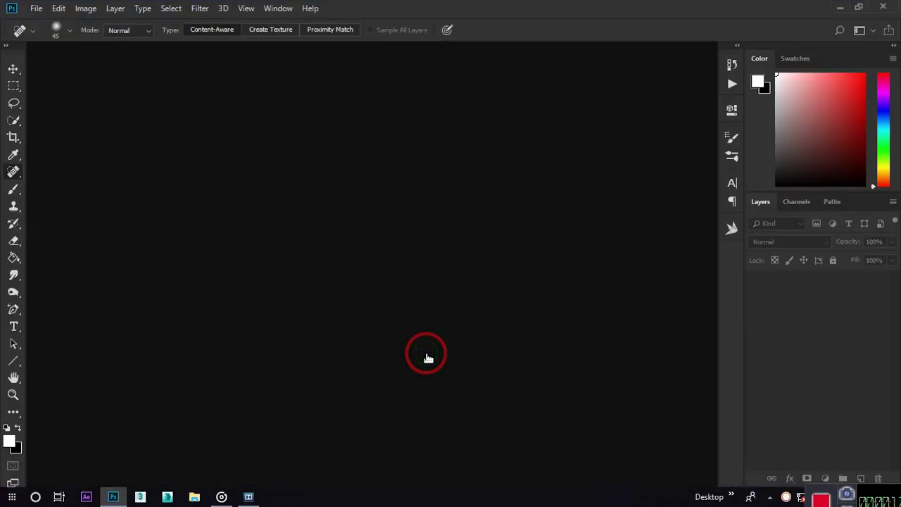
click(841, 8)
click(804, 349)
drag(804, 349, 470, 48)
Step: Copy the cut-out model from model.png into back.jpg with the Move tool and unlock the Background layer
click(80, 50)
click(12, 69)
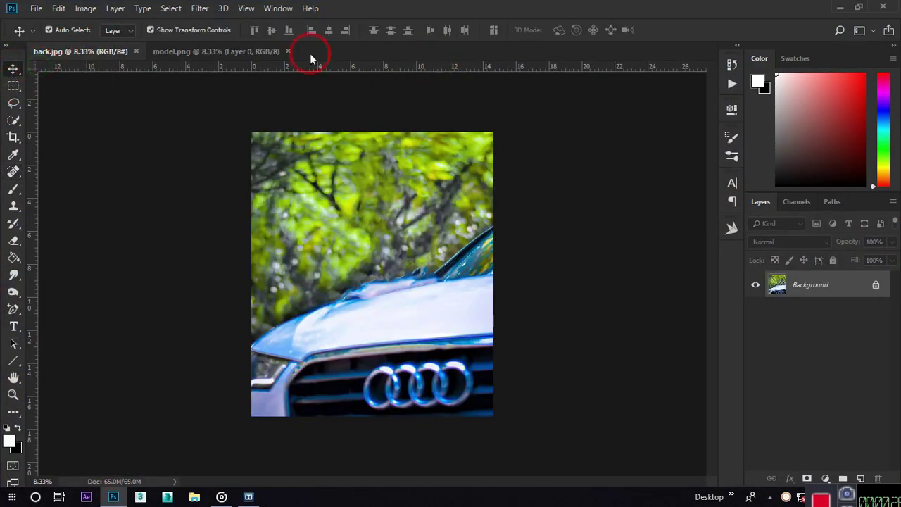
click(216, 50)
drag(375, 222, 358, 241)
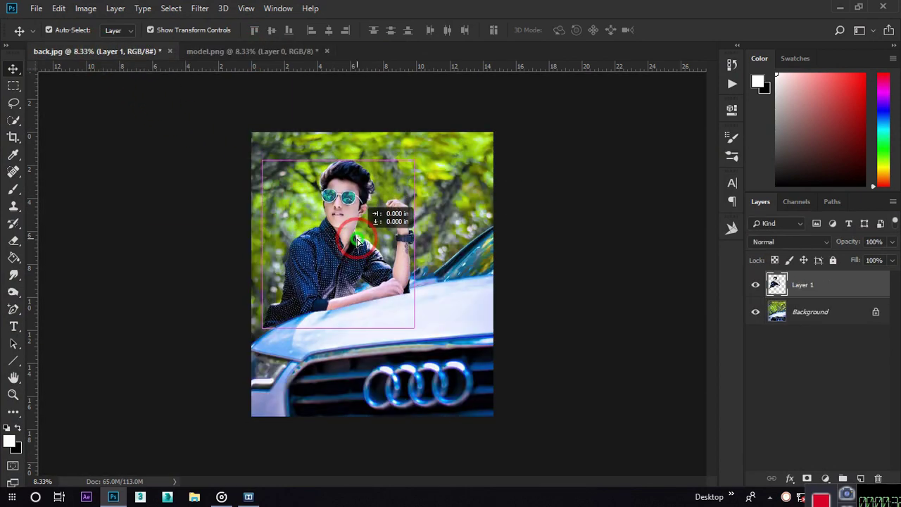
click(825, 287)
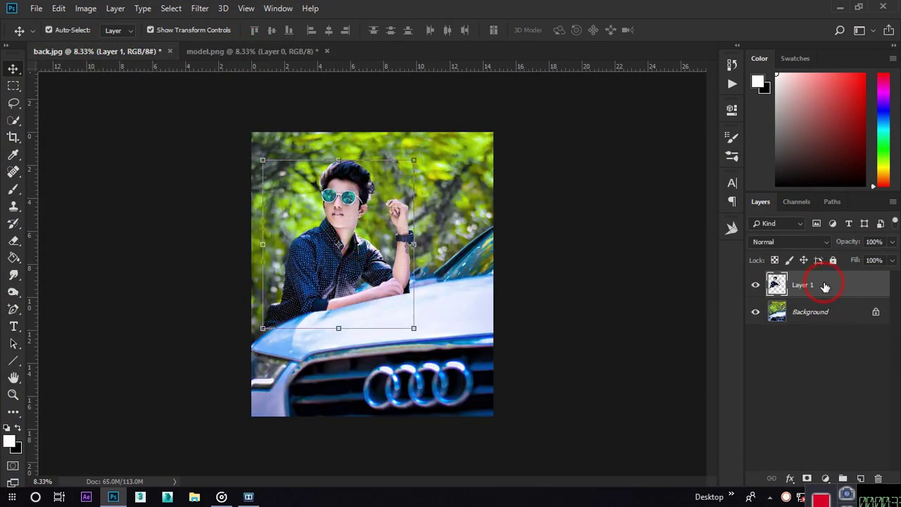
click(877, 315)
Step: Free-transform the model on Layer 1, rotating him about -4 degrees and positioning his arm along the car hood
scroll(371, 267, up, 2)
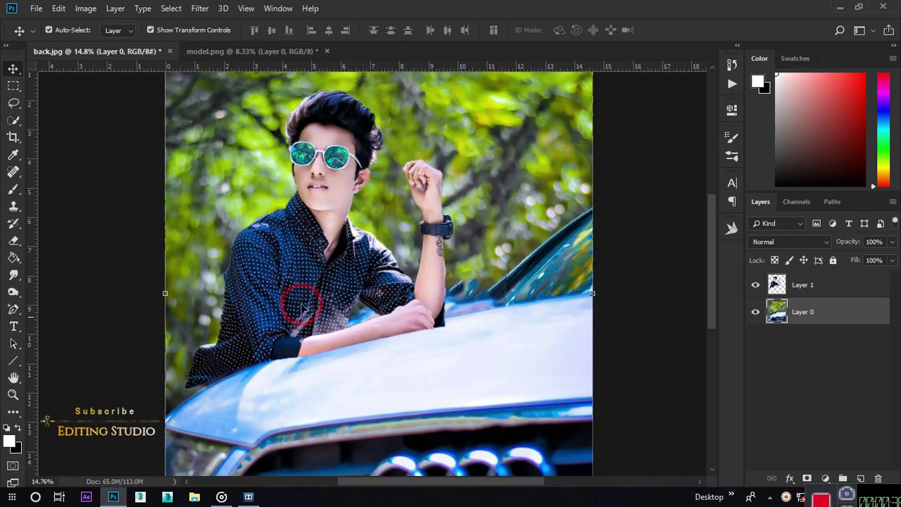
click(319, 241)
key(ctrl+t)
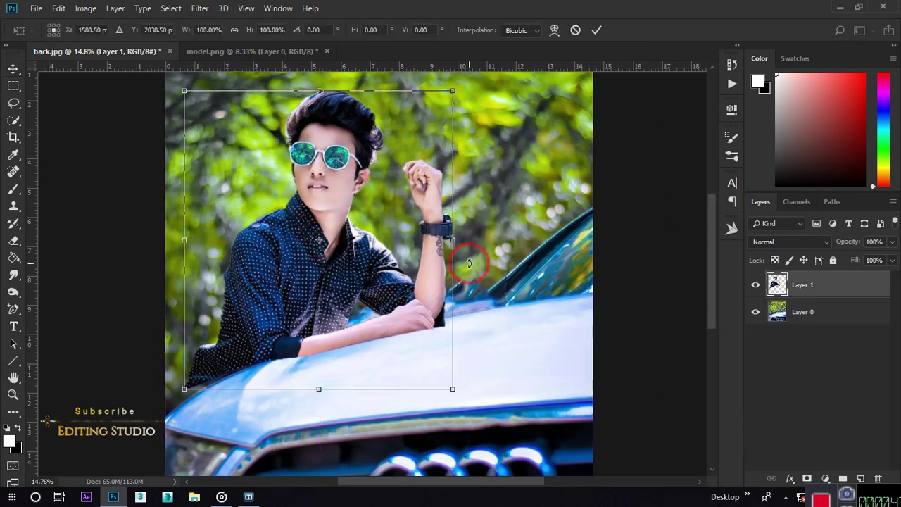
scroll(346, 348, up, 2)
scroll(346, 348, left, 1)
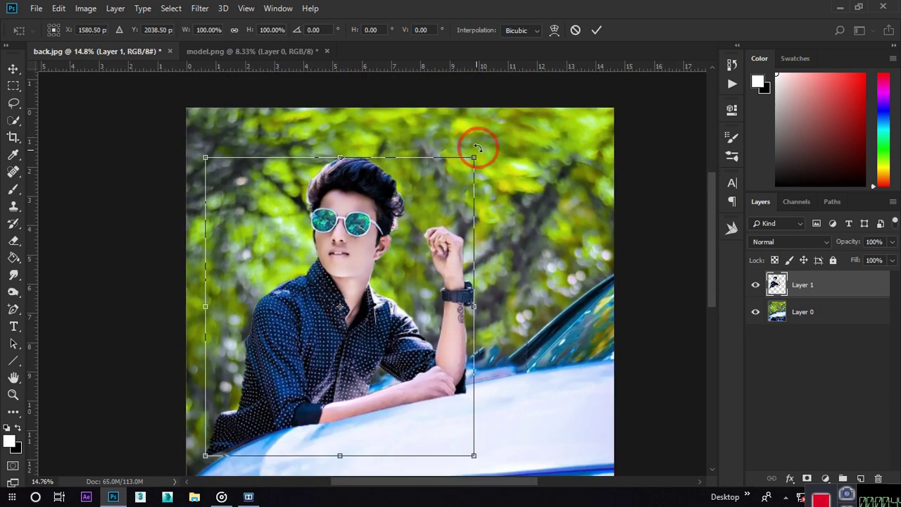
drag(483, 145, 476, 134)
drag(386, 325, 391, 336)
drag(471, 131, 466, 131)
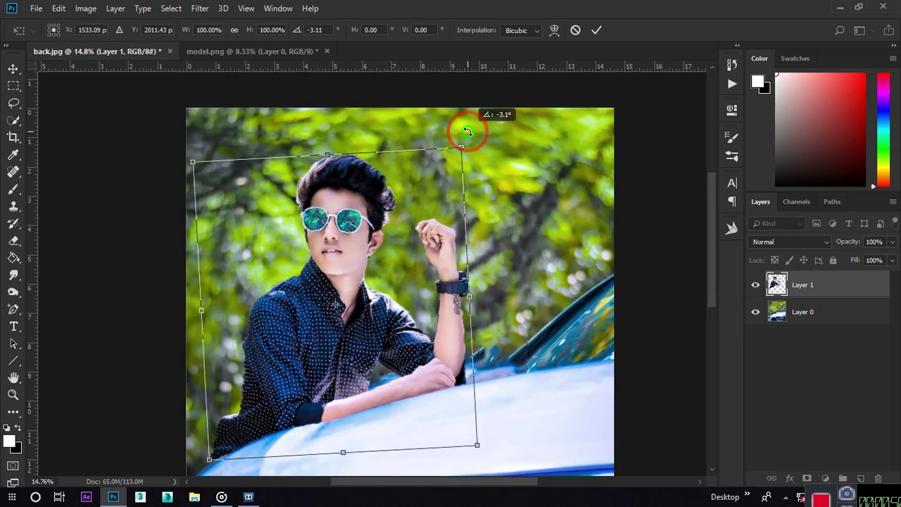
drag(431, 294, 428, 298)
drag(483, 124, 479, 130)
drag(356, 315, 361, 319)
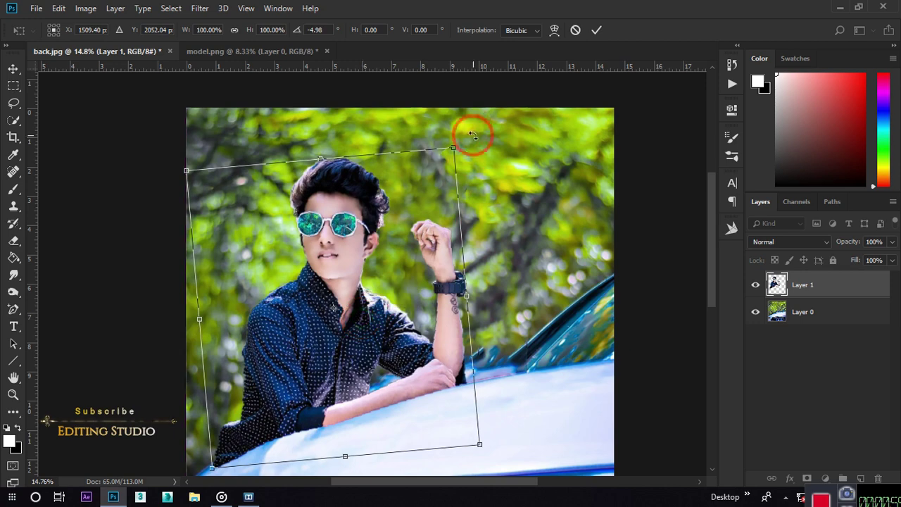
drag(471, 133, 473, 129)
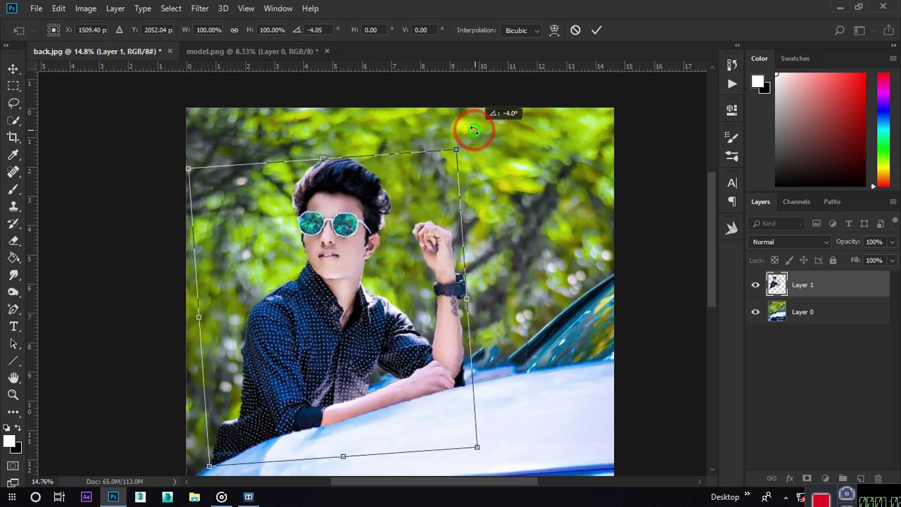
click(597, 30)
click(639, 255)
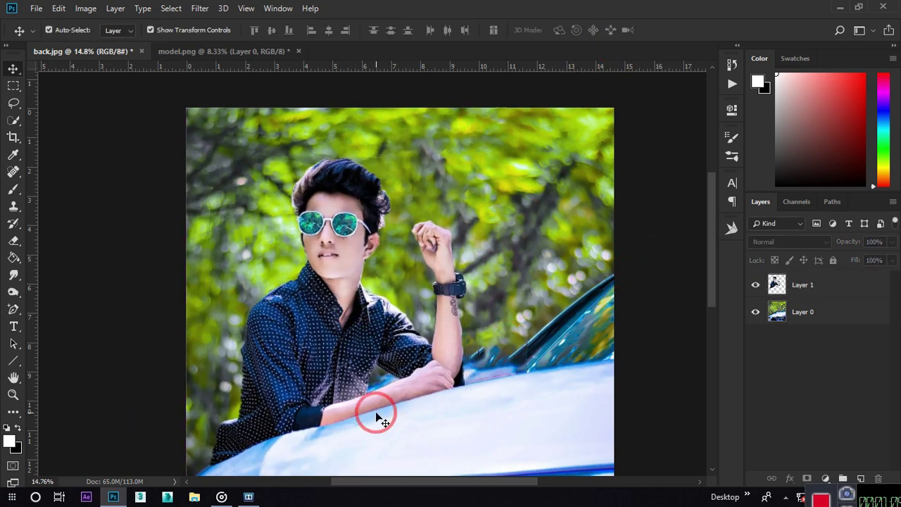
Step: Shift the model across the hood toward the windshield and rotate him about 3.14 degrees
scroll(375, 413, down, 3)
scroll(336, 232, up, 3)
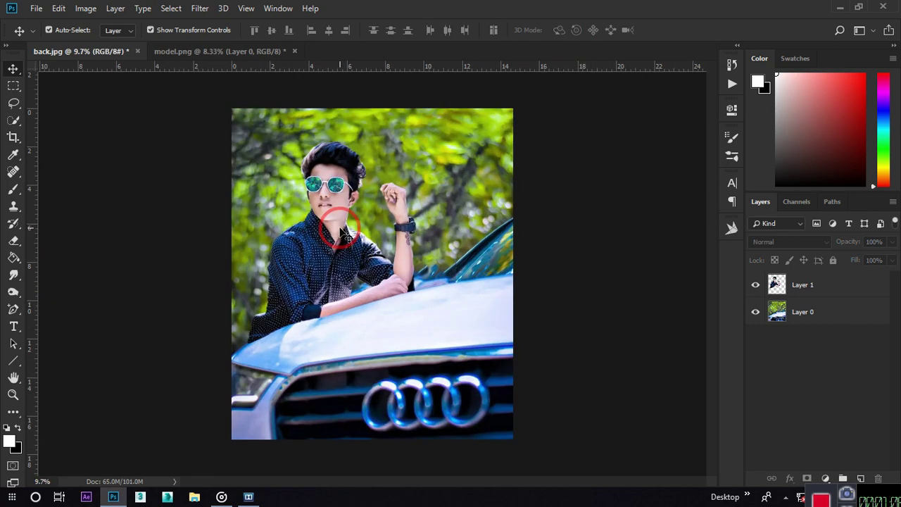
mouse_move(288, 270)
mouse_down()
mouse_move(296, 275)
mouse_move(295, 263)
mouse_move(297, 279)
mouse_up()
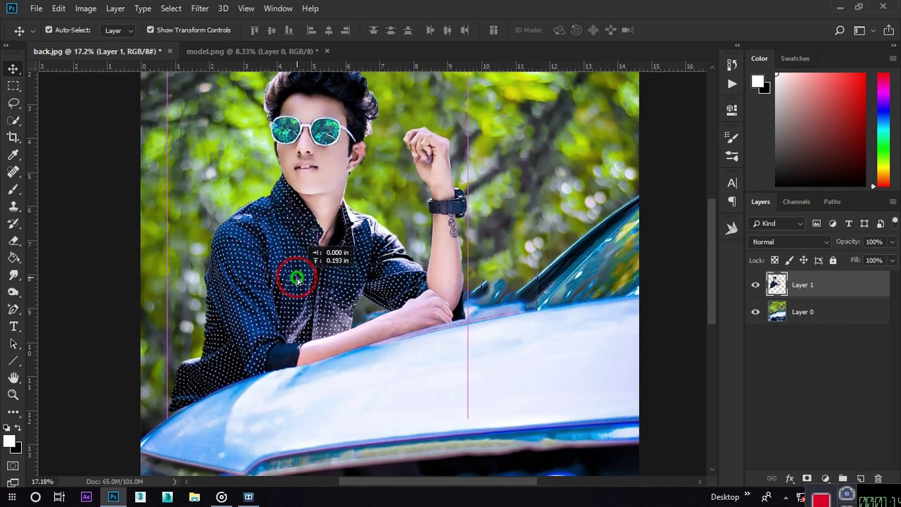
drag(458, 145, 459, 188)
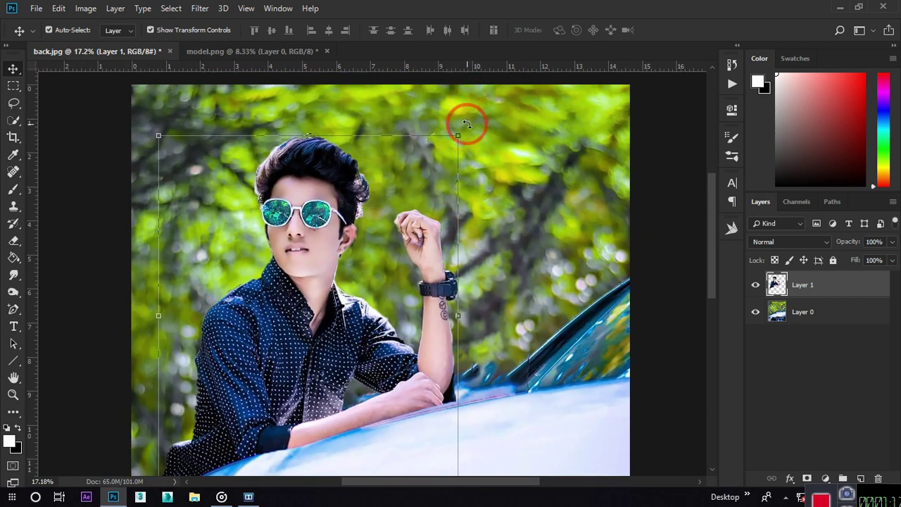
drag(467, 124, 472, 131)
drag(345, 340, 388, 326)
drag(545, 105, 550, 110)
drag(419, 262, 303, 303)
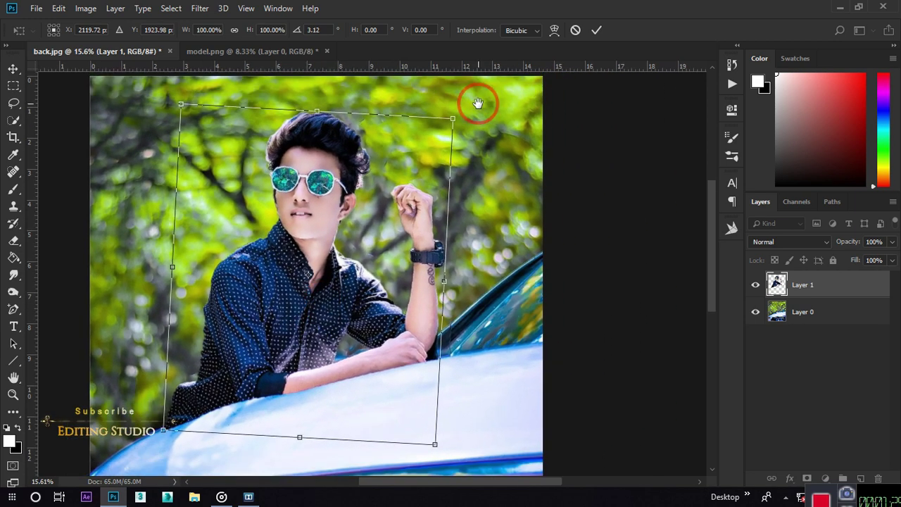
drag(476, 102, 479, 98)
drag(361, 184, 376, 177)
Step: Nudge the model slightly down so his forearm rests on the hood, and apply the transform
scroll(405, 279, up, 5)
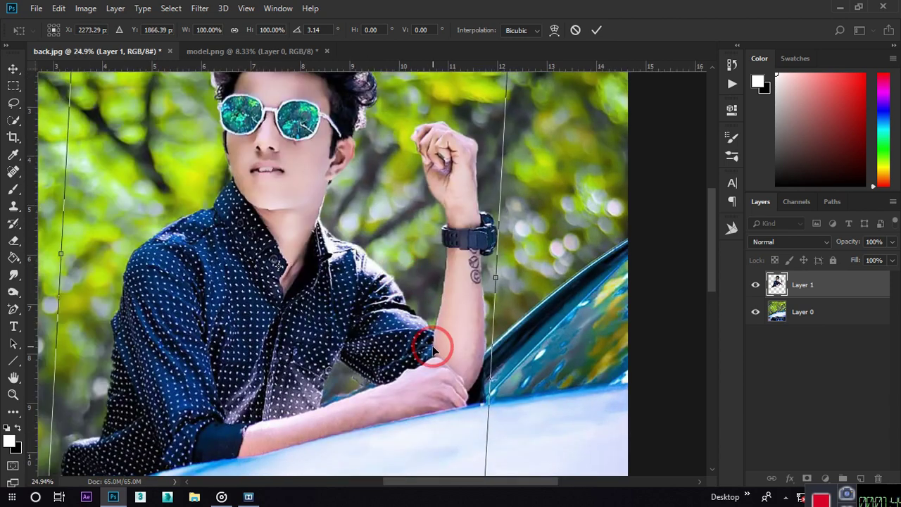
scroll(378, 286, down, 3)
scroll(366, 289, down, 3)
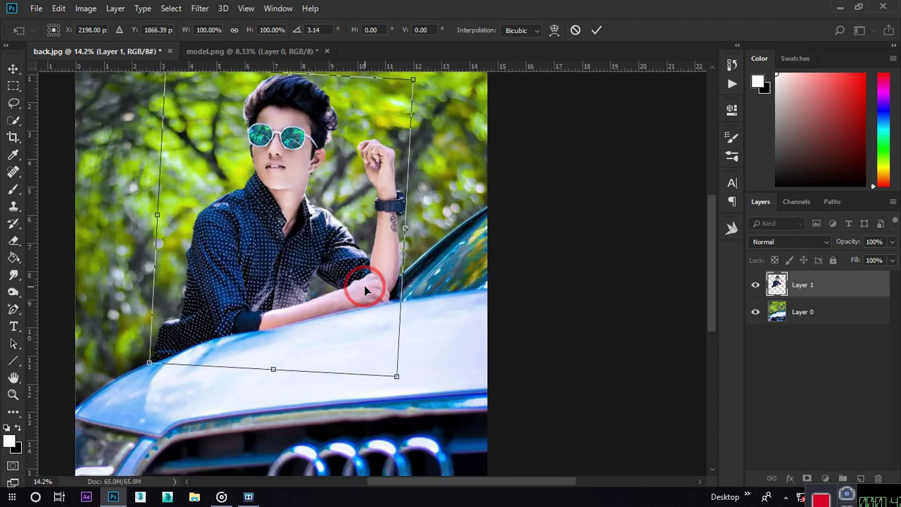
scroll(364, 285, up, 4)
drag(368, 296, 373, 299)
scroll(374, 291, down, 4)
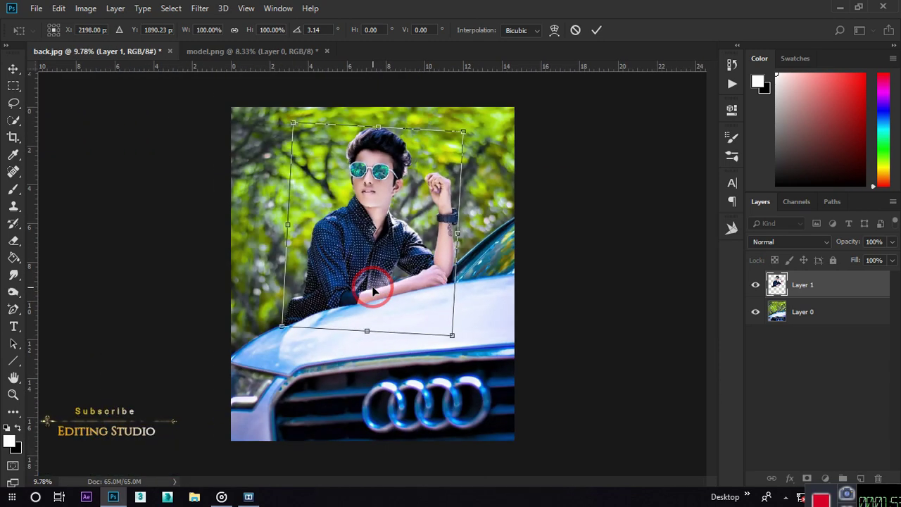
click(598, 29)
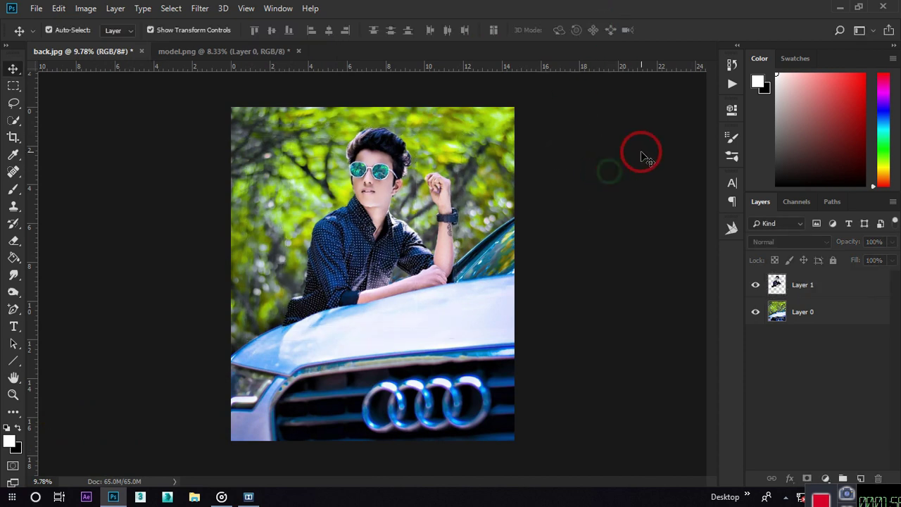
Step: Soften the shirt's lower edge along the hood on Layer 1 using the Blur tool at 100% strength with a smaller brush
drag(12, 279, 57, 302)
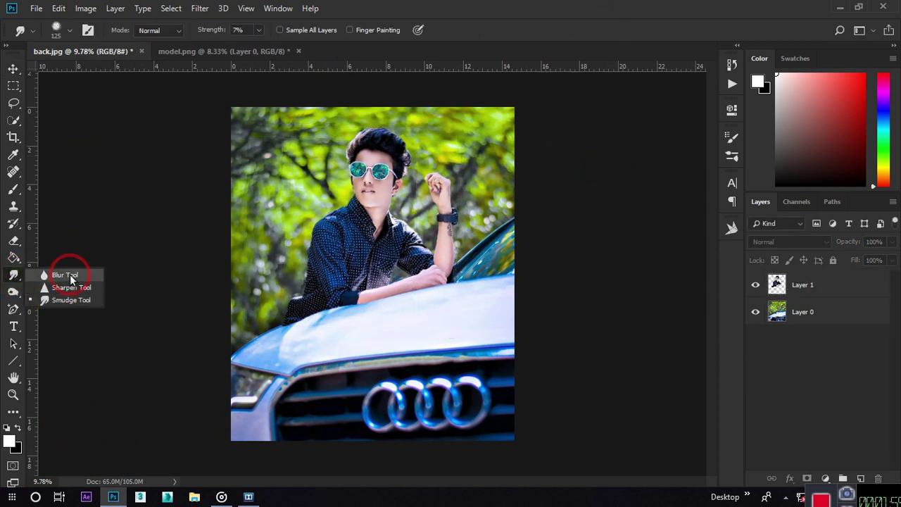
click(69, 276)
click(835, 290)
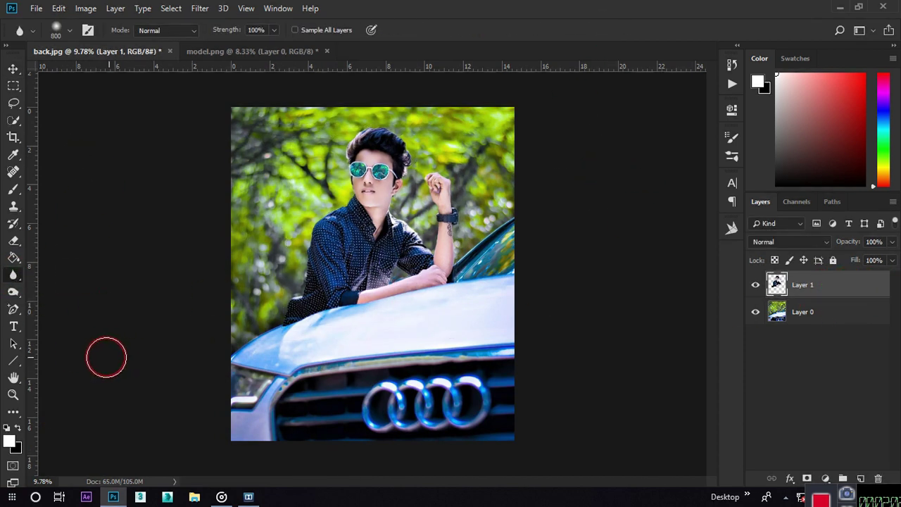
scroll(362, 302, up, 5)
key(bracketleft)
key(bracketleft)
key(bracketleft)
key(bracketleft)
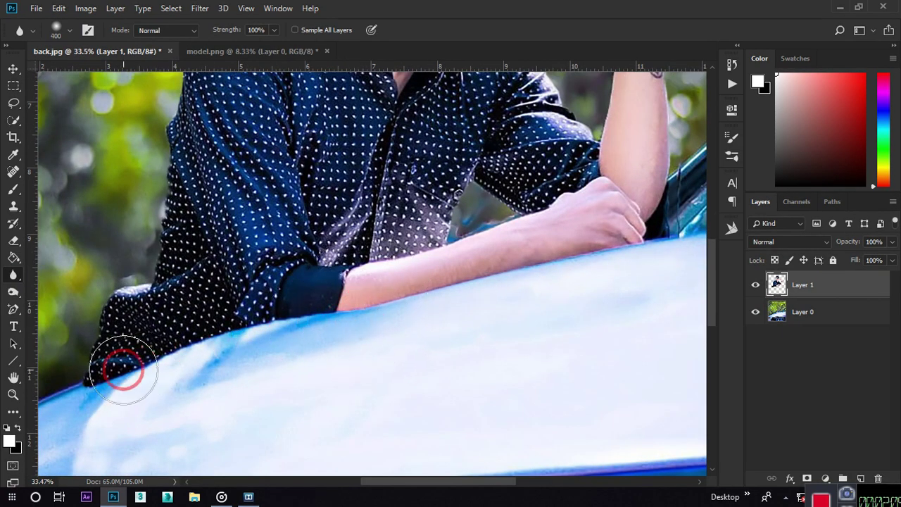
key(bracketleft)
mouse_move(169, 338)
mouse_down()
mouse_move(325, 323)
mouse_move(361, 304)
mouse_move(338, 308)
mouse_up()
Step: Blur the forearm's lower edge against the hood and the area around the elbow
key(bracketright)
key(bracketright)
mouse_move(452, 283)
mouse_down()
mouse_move(380, 309)
mouse_move(298, 316)
mouse_move(580, 267)
mouse_move(561, 257)
mouse_move(601, 216)
mouse_move(621, 236)
mouse_move(530, 270)
mouse_move(649, 232)
mouse_move(332, 312)
mouse_up()
scroll(447, 336, right, 3)
mouse_move(497, 226)
mouse_down()
mouse_move(518, 235)
mouse_move(532, 199)
mouse_move(499, 272)
mouse_up()
mouse_move(489, 203)
mouse_down()
mouse_move(488, 319)
mouse_move(333, 342)
mouse_move(272, 327)
mouse_move(246, 332)
mouse_move(301, 305)
mouse_move(275, 292)
mouse_up()
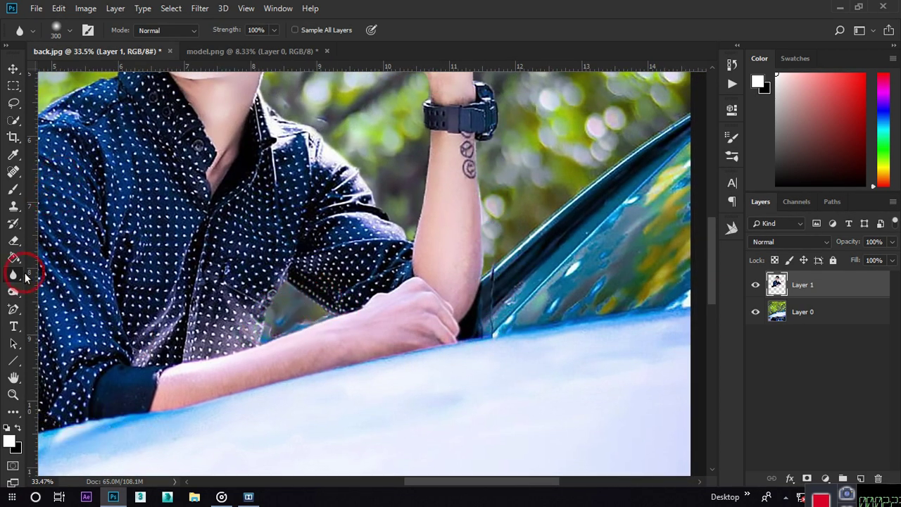
Step: Smooth the model's facial skin using the Smudge tool at 7% strength with a 150 px brush
right_click(25, 277)
click(78, 298)
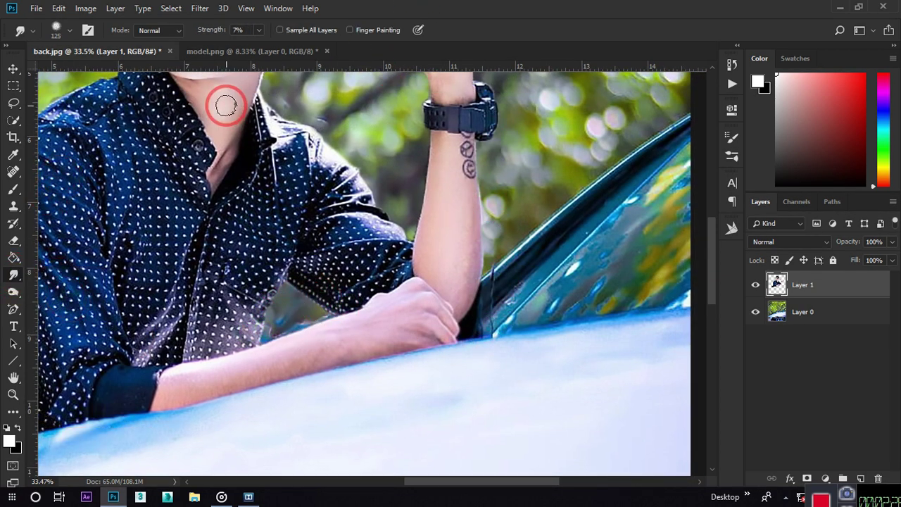
mouse_move(498, 275)
mouse_down()
mouse_move(471, 304)
mouse_move(482, 331)
mouse_move(490, 312)
mouse_move(473, 345)
mouse_move(482, 337)
mouse_move(301, 375)
mouse_move(427, 324)
mouse_move(316, 340)
mouse_move(319, 359)
mouse_move(371, 352)
mouse_move(336, 356)
mouse_move(422, 363)
mouse_move(363, 366)
mouse_move(266, 391)
mouse_move(171, 427)
mouse_move(152, 397)
mouse_move(162, 387)
mouse_move(155, 366)
mouse_move(156, 387)
mouse_move(237, 298)
mouse_move(249, 170)
mouse_move(242, 183)
mouse_move(254, 172)
mouse_move(262, 114)
mouse_move(277, 198)
mouse_move(230, 247)
mouse_move(305, 226)
mouse_move(251, 221)
mouse_move(286, 261)
mouse_move(288, 302)
mouse_up()
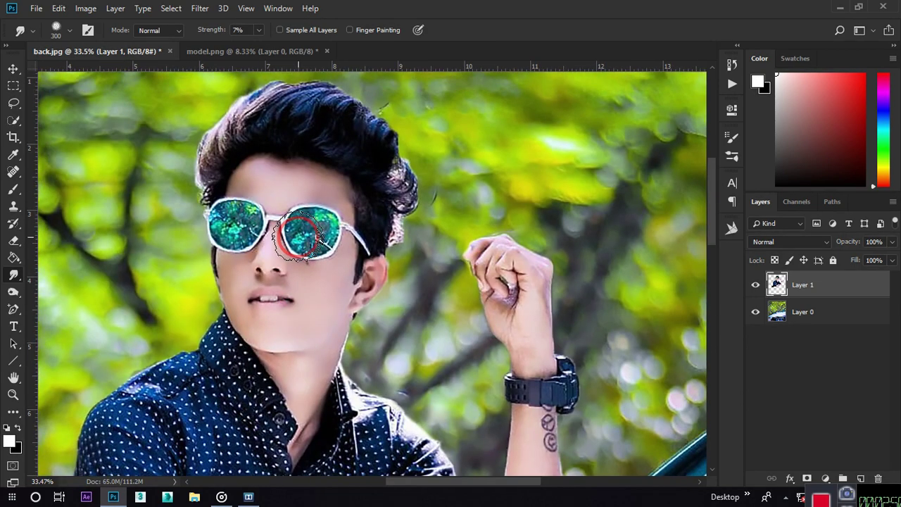
key(bracketleft)
key(bracketleft)
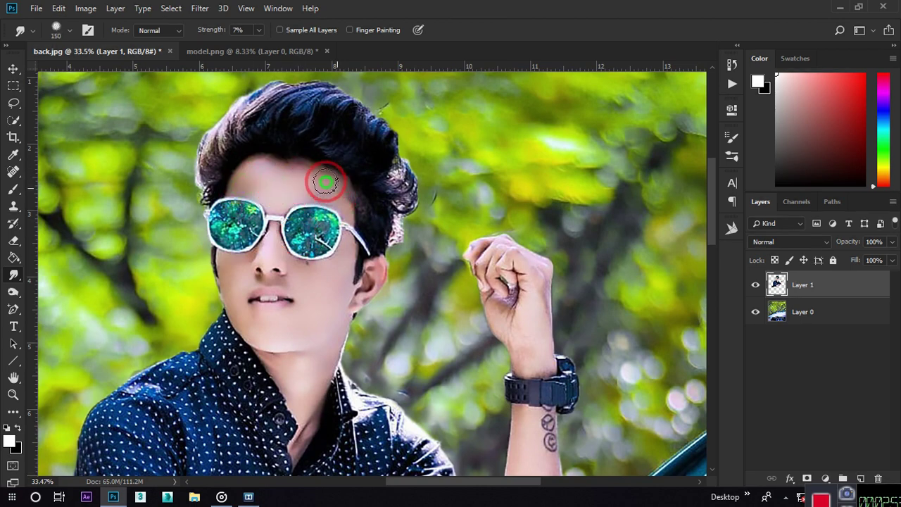
drag(309, 282, 244, 316)
Step: Smudge the skin of the raised hand and forearm down to the elbow
drag(505, 322, 510, 328)
drag(562, 366, 533, 297)
drag(531, 404, 514, 234)
mouse_move(487, 367)
mouse_down()
mouse_move(507, 278)
mouse_move(482, 297)
mouse_move(533, 371)
mouse_move(550, 365)
mouse_move(533, 392)
mouse_up()
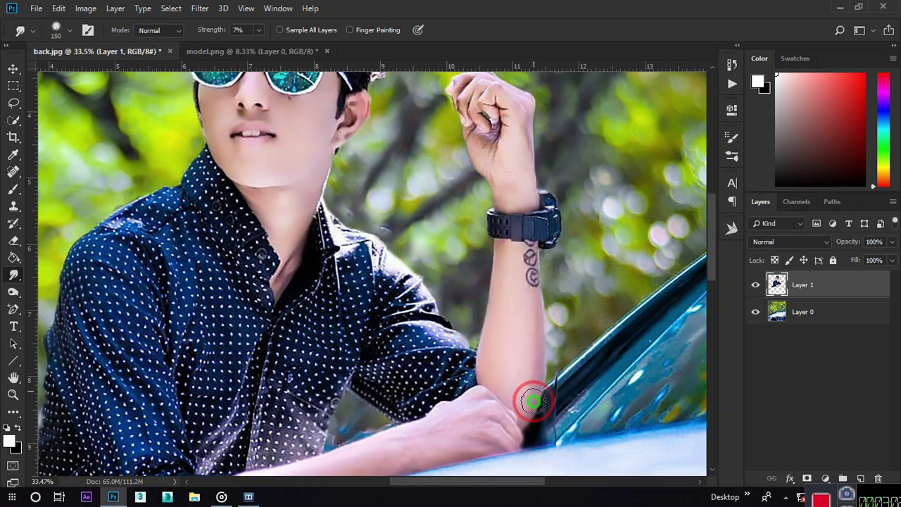
Step: Touch up the model with the Blur tool at 100% strength and a 300 px brush
scroll(176, 289, down, 3)
click(22, 276)
click(65, 274)
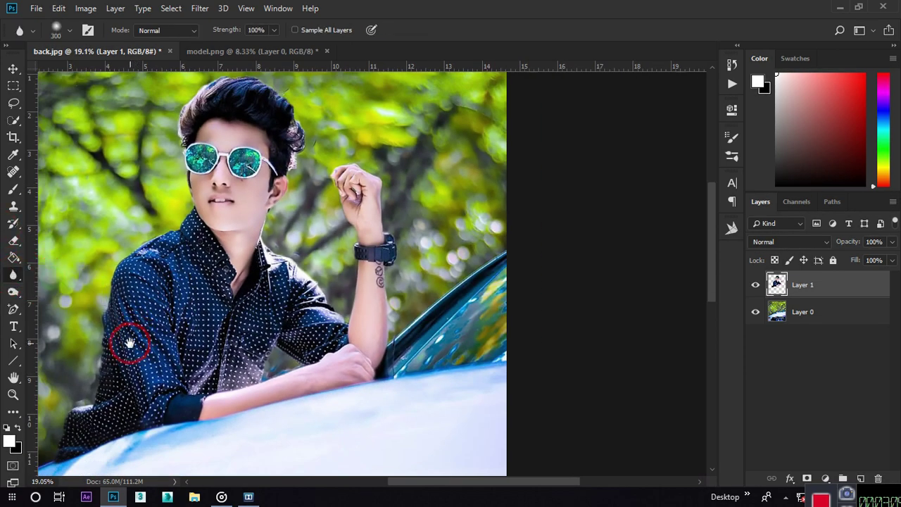
scroll(242, 291, up, 2)
scroll(188, 368, up, 2)
mouse_move(195, 376)
mouse_down()
mouse_move(245, 336)
mouse_move(247, 189)
mouse_move(238, 259)
mouse_move(164, 353)
mouse_move(180, 319)
mouse_move(181, 266)
mouse_move(178, 311)
mouse_move(182, 293)
mouse_move(281, 210)
mouse_move(224, 358)
mouse_up()
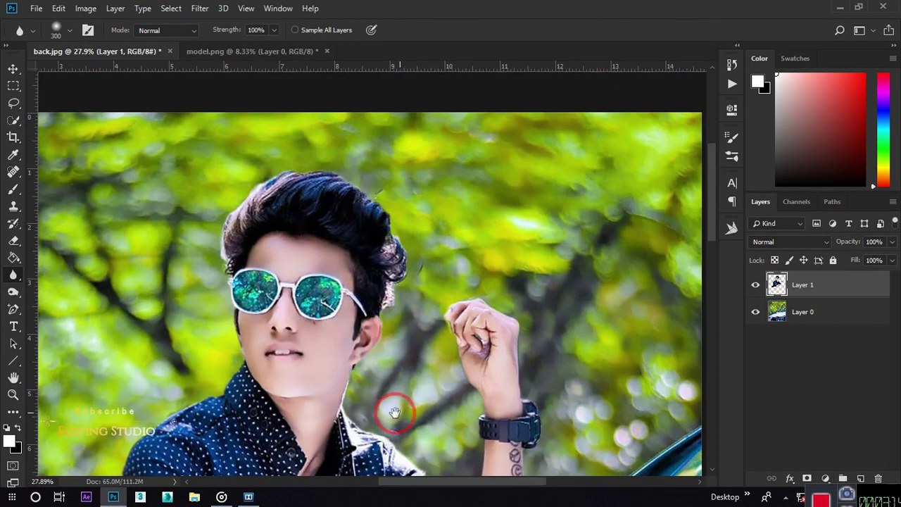
drag(397, 413, 356, 243)
scroll(261, 257, down, 5)
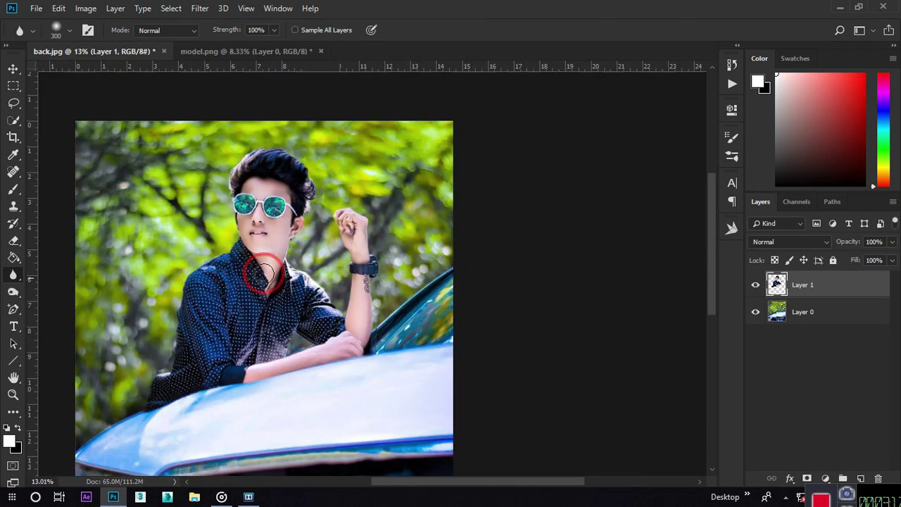
Step: Reshape the model's hair outline in the Liquify filter using Forward Warp with brush size 300, density 50 and pressure 35
click(199, 8)
click(227, 104)
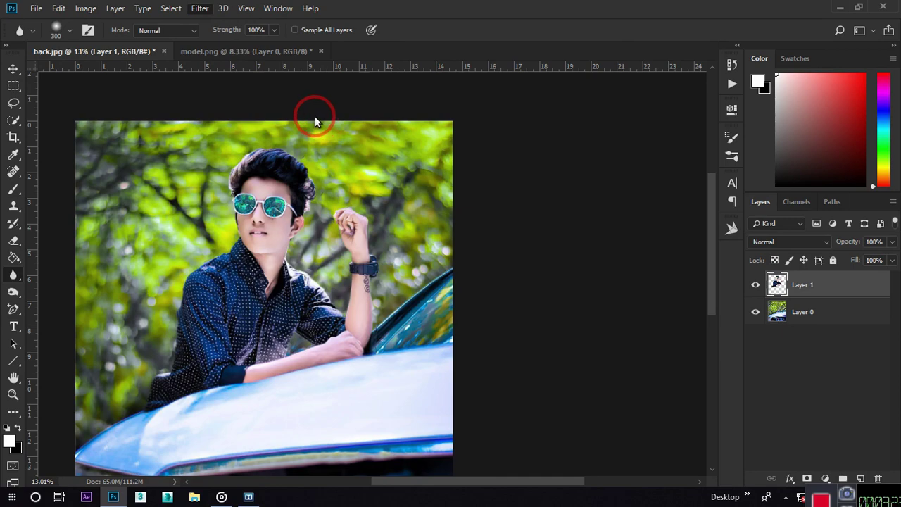
scroll(345, 69, up, 3)
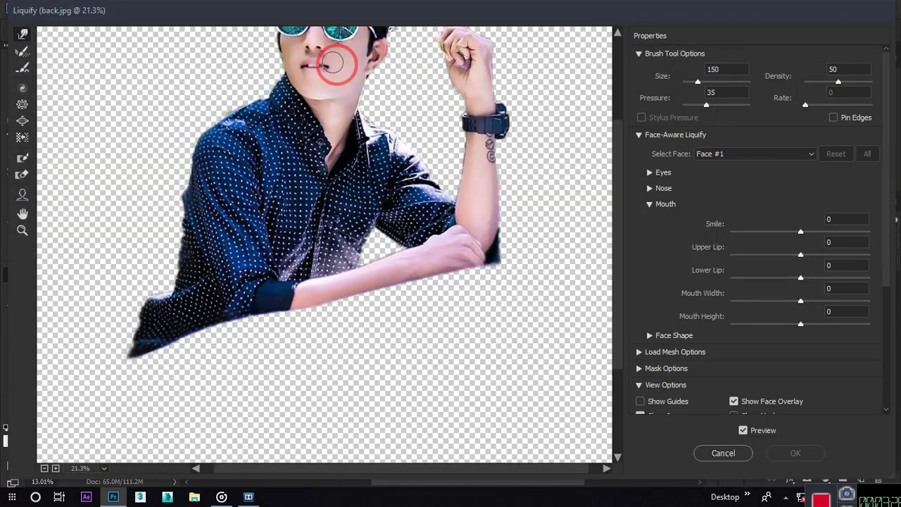
scroll(336, 65, up, 2)
drag(358, 98, 352, 322)
scroll(335, 109, up, 2)
drag(218, 122, 201, 171)
scroll(236, 137, up, 3)
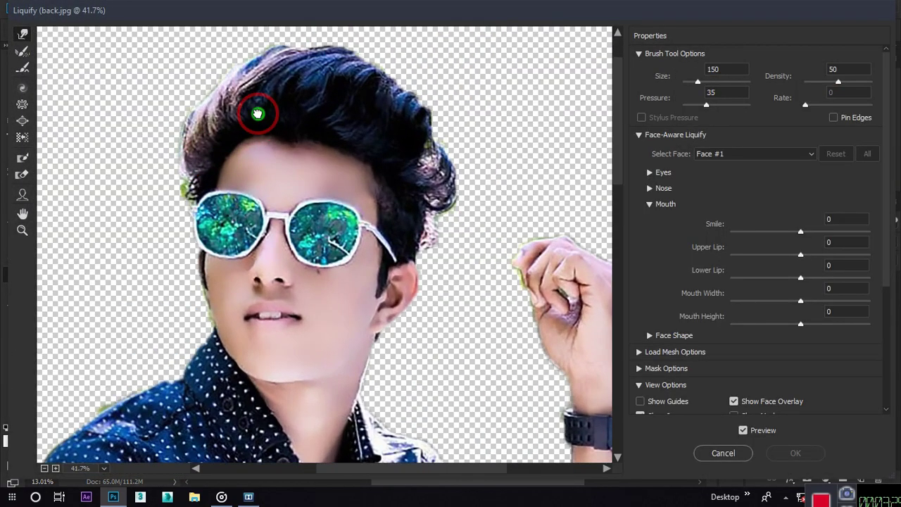
mouse_move(257, 113)
mouse_down()
mouse_move(176, 149)
mouse_move(163, 136)
mouse_move(188, 180)
mouse_move(211, 125)
mouse_move(191, 142)
mouse_move(187, 126)
mouse_move(201, 105)
mouse_move(174, 116)
mouse_move(197, 130)
mouse_move(202, 110)
mouse_move(178, 140)
mouse_move(214, 107)
mouse_move(261, 112)
mouse_move(258, 82)
mouse_move(211, 106)
mouse_move(287, 84)
mouse_move(362, 89)
mouse_move(404, 127)
mouse_move(407, 117)
mouse_move(389, 104)
mouse_move(274, 181)
mouse_move(250, 161)
mouse_move(273, 179)
mouse_move(292, 167)
mouse_move(349, 185)
mouse_move(300, 159)
mouse_move(295, 167)
mouse_move(368, 190)
mouse_move(333, 173)
mouse_move(336, 146)
mouse_move(377, 87)
mouse_move(337, 85)
mouse_move(371, 125)
mouse_up()
key(bracketright)
scroll(360, 204, down, 2)
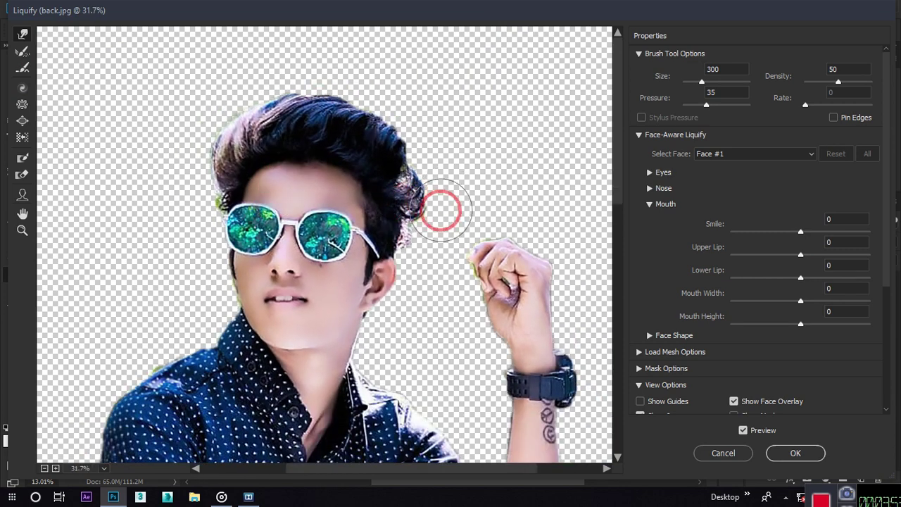
scroll(402, 244, down, 1)
click(795, 453)
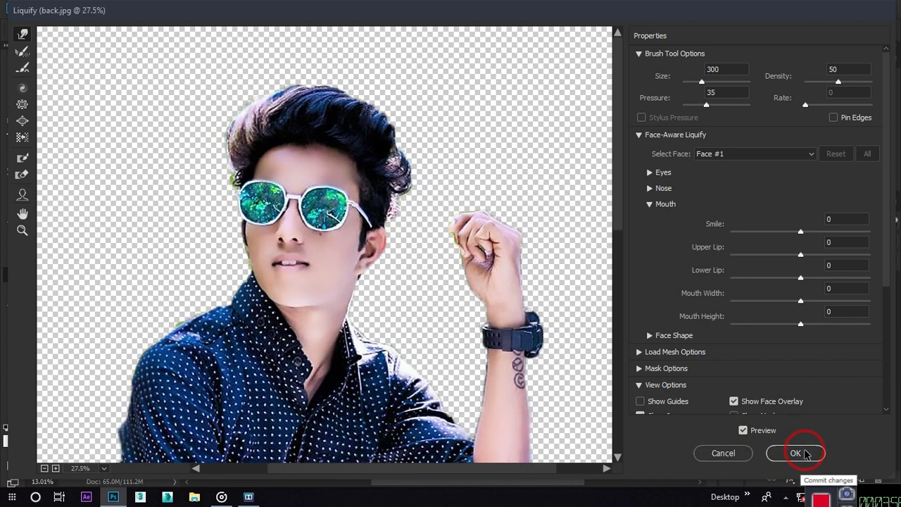
Step: Apply the Liquify reshaping to the model layer
scroll(671, 349, down, 5)
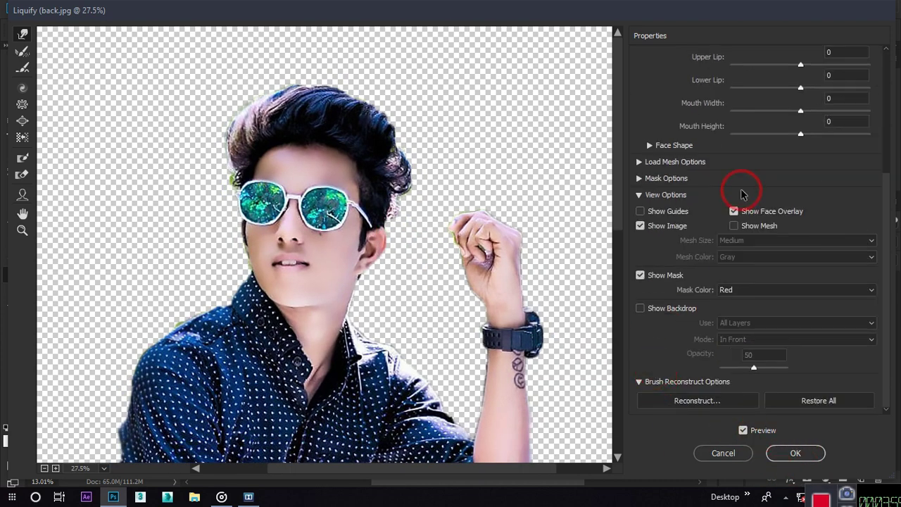
scroll(742, 194, up, 4)
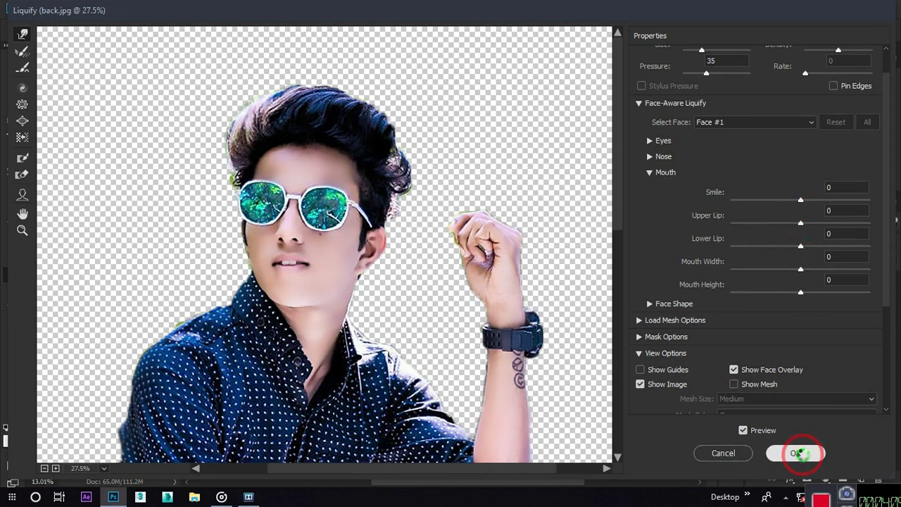
click(796, 453)
key(ctrl+0)
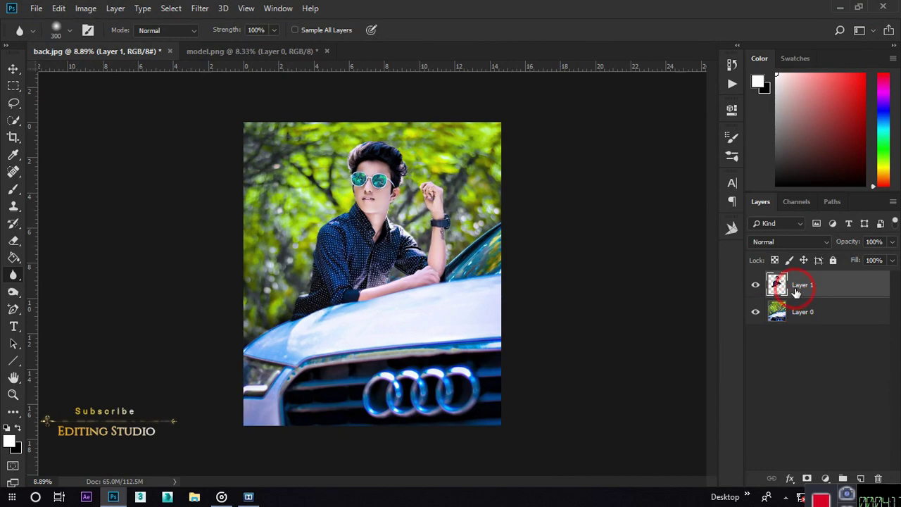
Step: Stamp all visible layers into a new top layer and open it in the Camera Raw filter
key(ctrl+shift+alt+e)
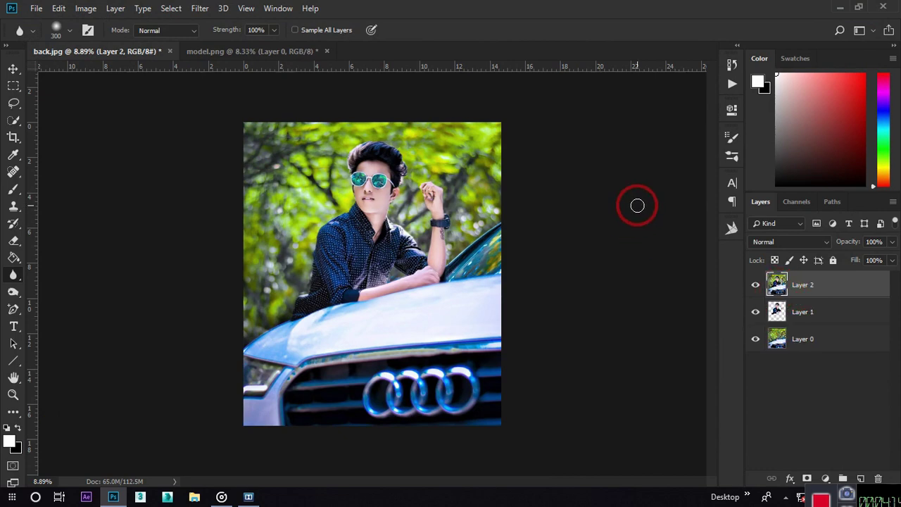
click(224, 8)
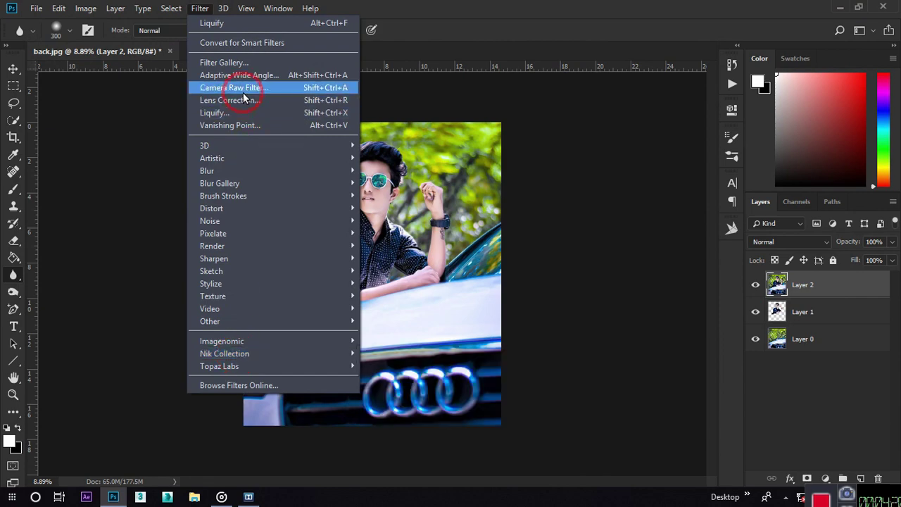
click(234, 87)
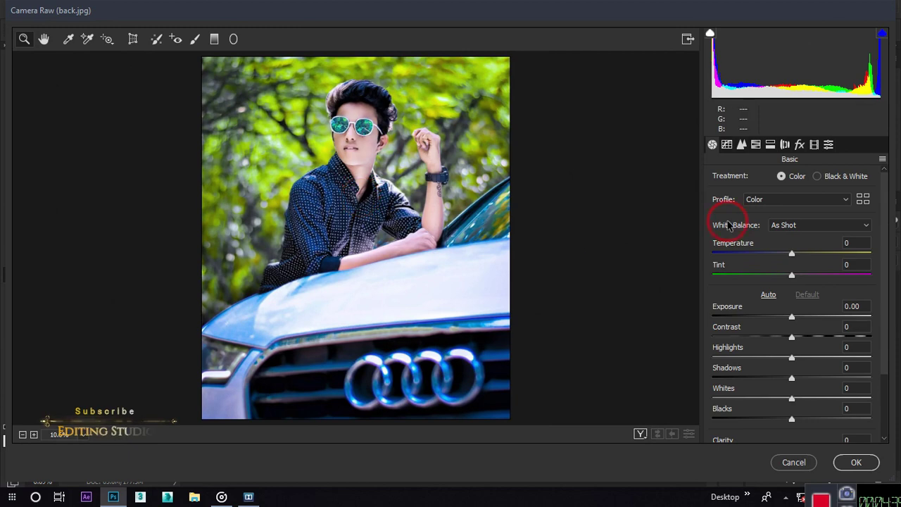
Step: Set Contrast to -28 and adjust the Shadows in the Basic settings of Camera Raw
drag(786, 310, 772, 366)
double_click(783, 316)
double_click(774, 356)
drag(745, 338, 761, 351)
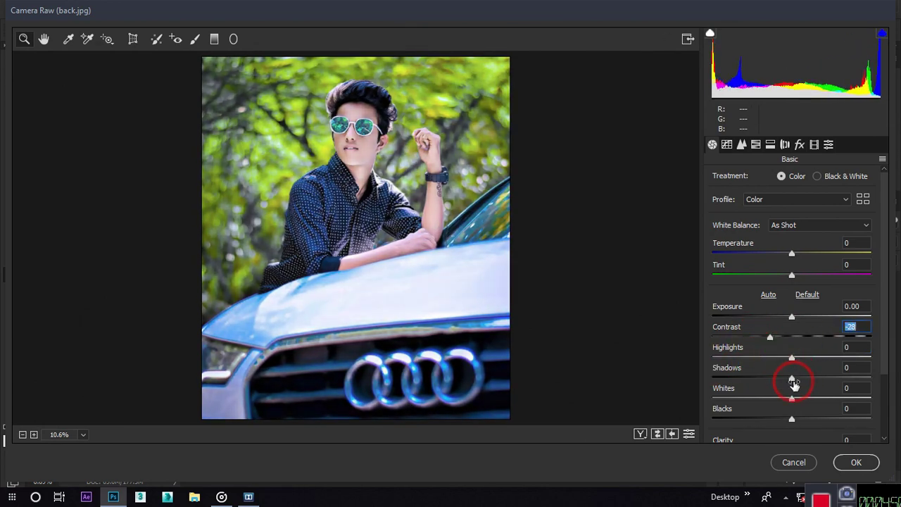
drag(791, 378, 836, 412)
Step: Set the sharpening amount to 31 and the luminance noise reduction to 22
scroll(768, 437, down, 1)
scroll(775, 435, down, 1)
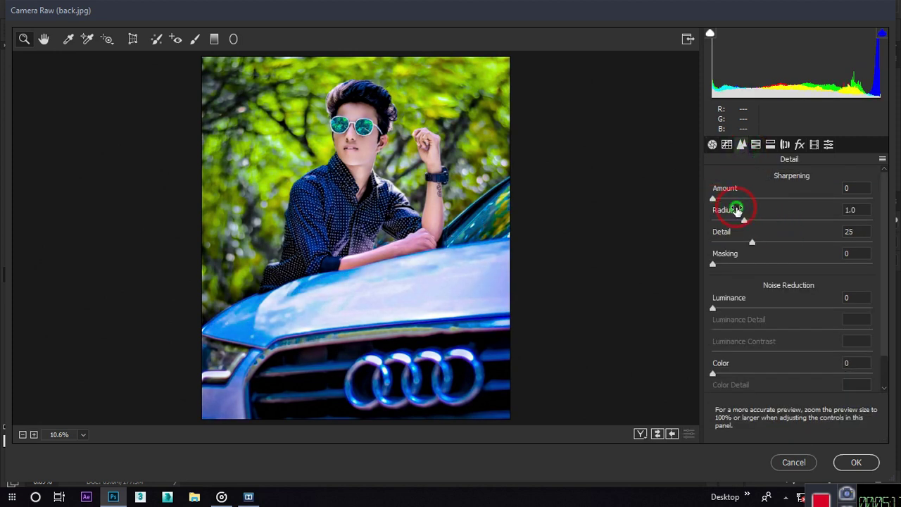
drag(720, 311, 747, 312)
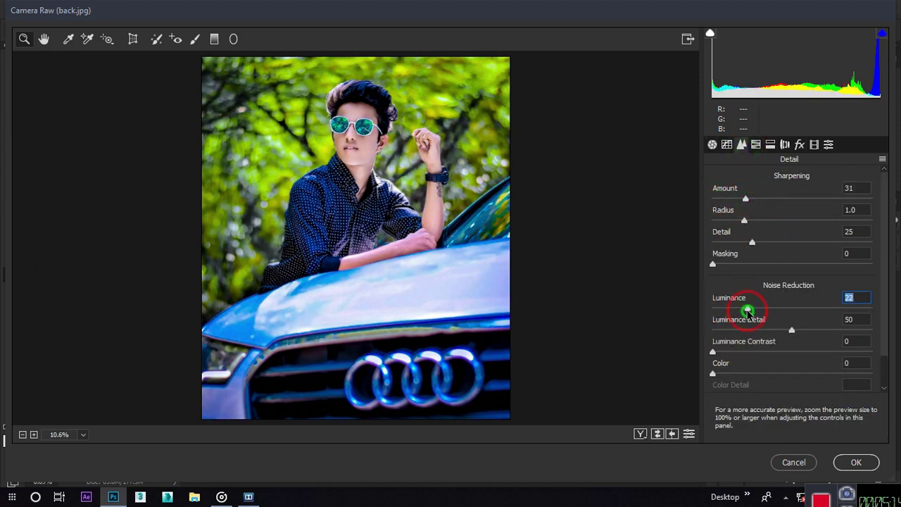
Step: Shift the HSL hues: Reds -9, Oranges -51, Yellows, Greens and Aquas -100, Blues -32, Purples -48, Magentas +100
click(756, 145)
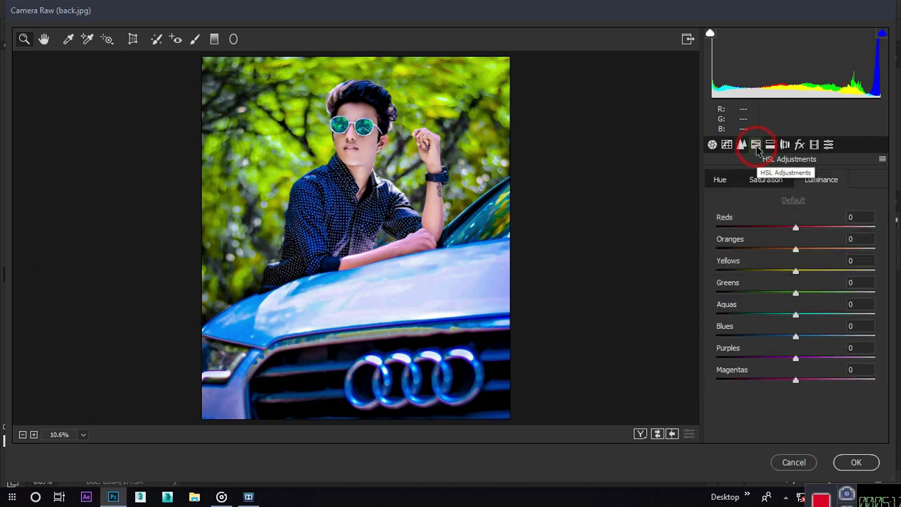
click(725, 178)
drag(795, 228, 640, 293)
drag(796, 292, 665, 313)
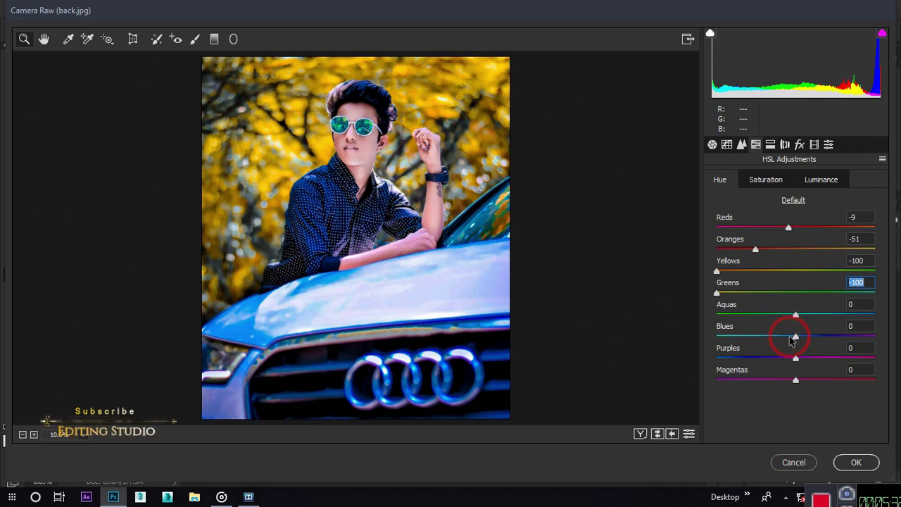
drag(798, 315, 664, 328)
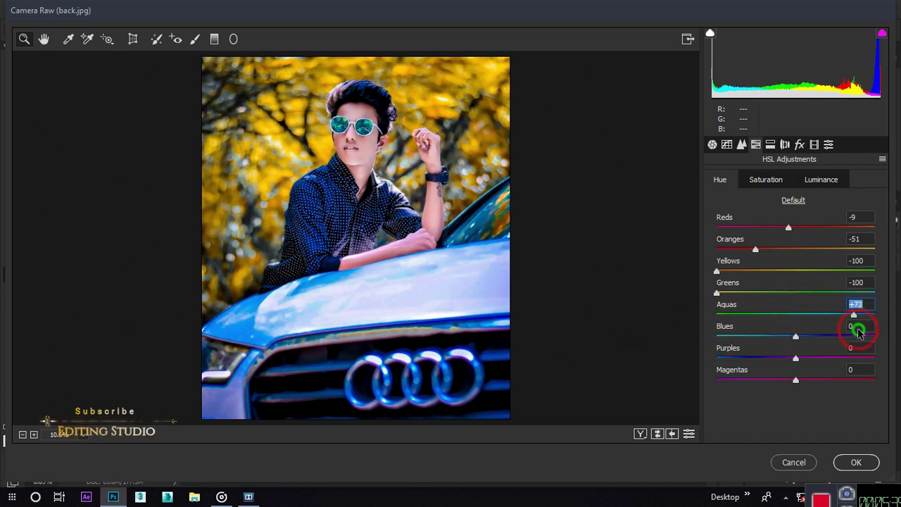
drag(795, 338, 898, 355)
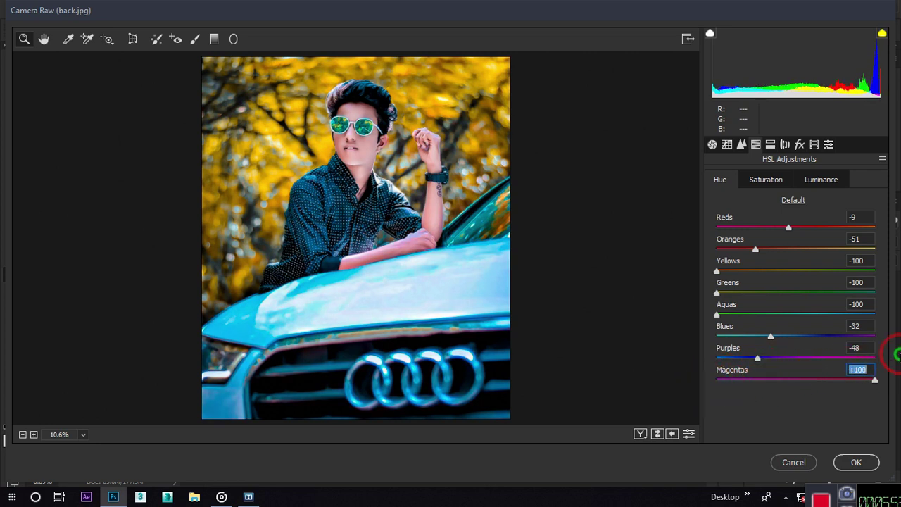
Step: Set the HSL saturation: Reds -13, Oranges -58, Yellows -51, Greens +6, Blues -100, Purples -36, Magentas -23
click(765, 180)
drag(795, 380, 776, 392)
drag(795, 358, 664, 373)
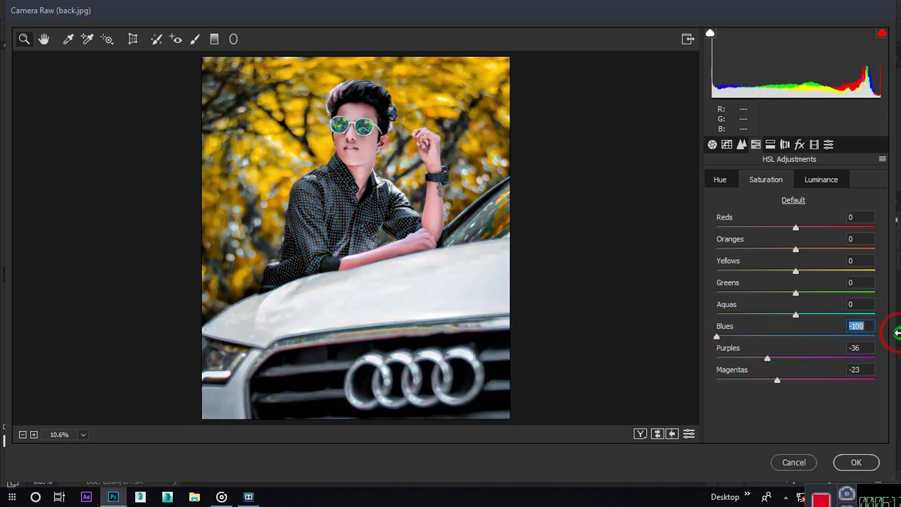
drag(806, 299, 754, 305)
drag(795, 250, 765, 266)
drag(719, 245, 750, 254)
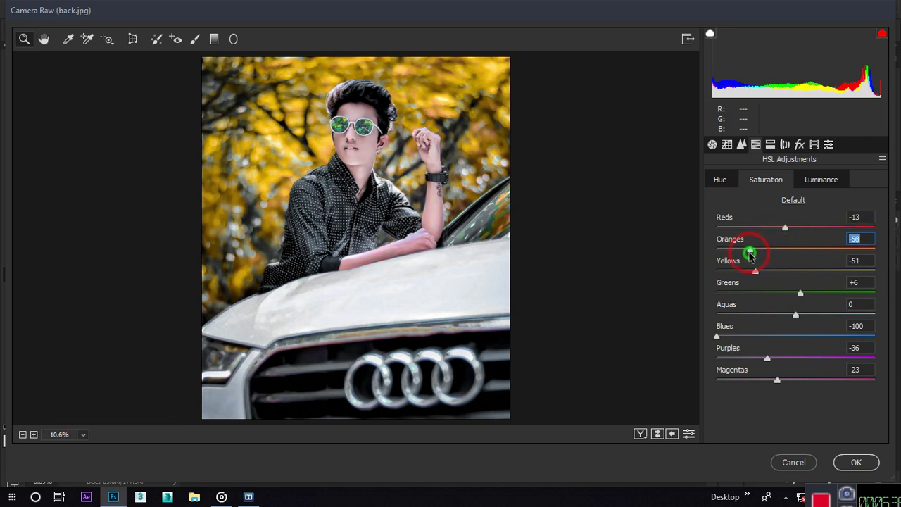
Step: Set the HSL luminance: Reds +16, Oranges +30, Aquas and Blues +33, Purples +17
click(819, 181)
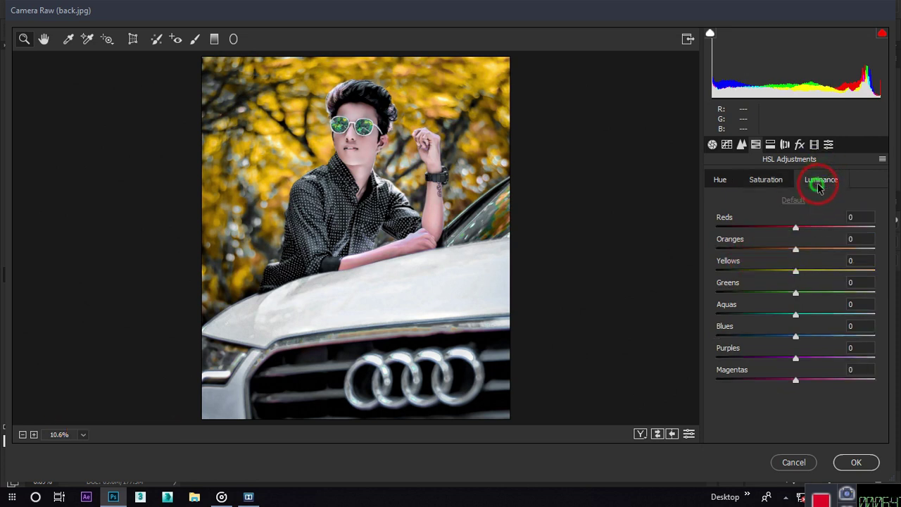
drag(796, 249, 810, 230)
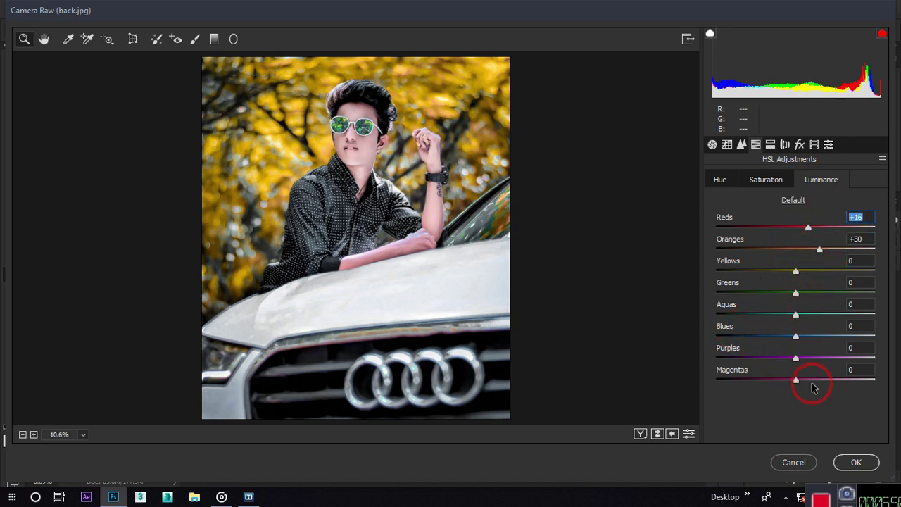
drag(797, 339, 825, 352)
click(858, 307)
text(-100)
key(Return)
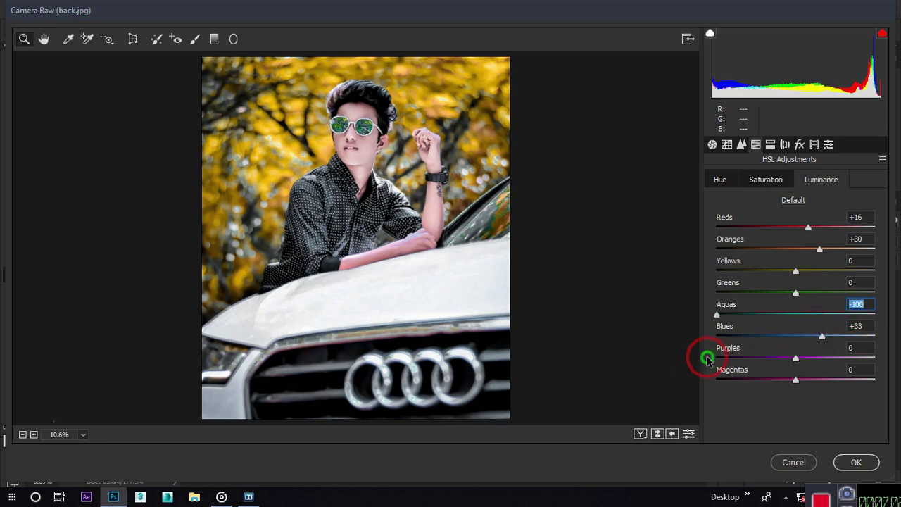
mouse_move(816, 316)
mouse_down()
mouse_move(794, 325)
mouse_move(825, 329)
mouse_up()
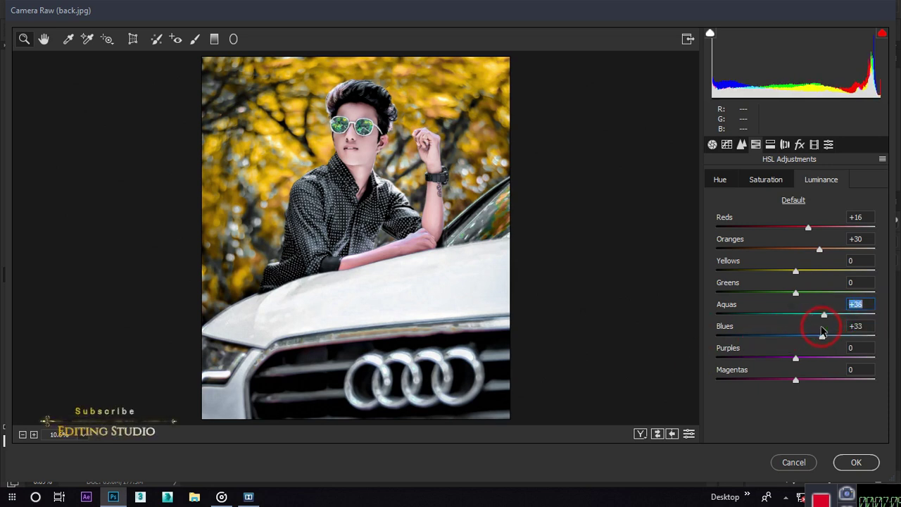
mouse_move(796, 364)
mouse_down()
mouse_move(788, 368)
mouse_move(806, 368)
mouse_up()
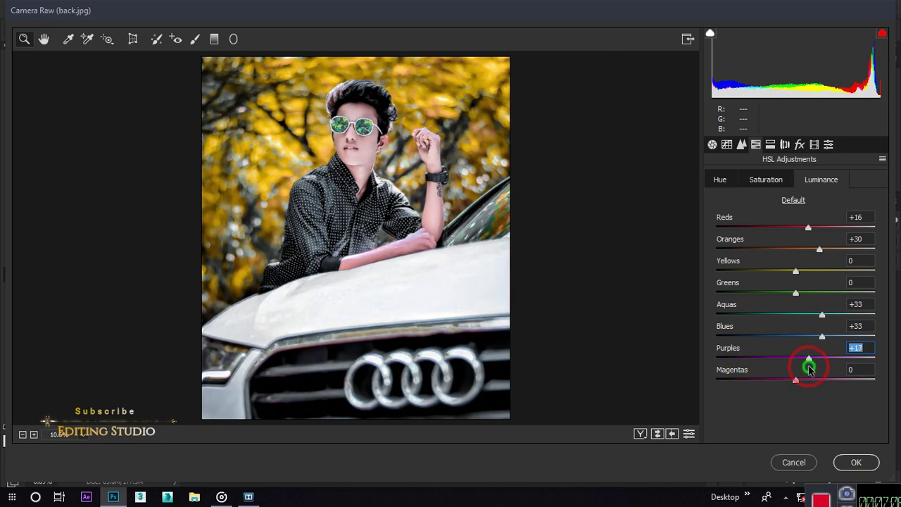
Step: Add grain with amount 16 and size 0, and a vignette with amount -30, midpoint 38 and feather 57
click(785, 144)
click(799, 145)
drag(719, 202, 664, 224)
mouse_move(745, 202)
mouse_down()
mouse_move(814, 199)
mouse_move(742, 220)
mouse_up()
drag(794, 317, 755, 339)
click(784, 317)
drag(768, 372, 808, 381)
mouse_move(765, 317)
mouse_down()
mouse_move(780, 316)
mouse_move(726, 342)
mouse_move(779, 332)
mouse_move(759, 319)
mouse_move(772, 319)
mouse_up()
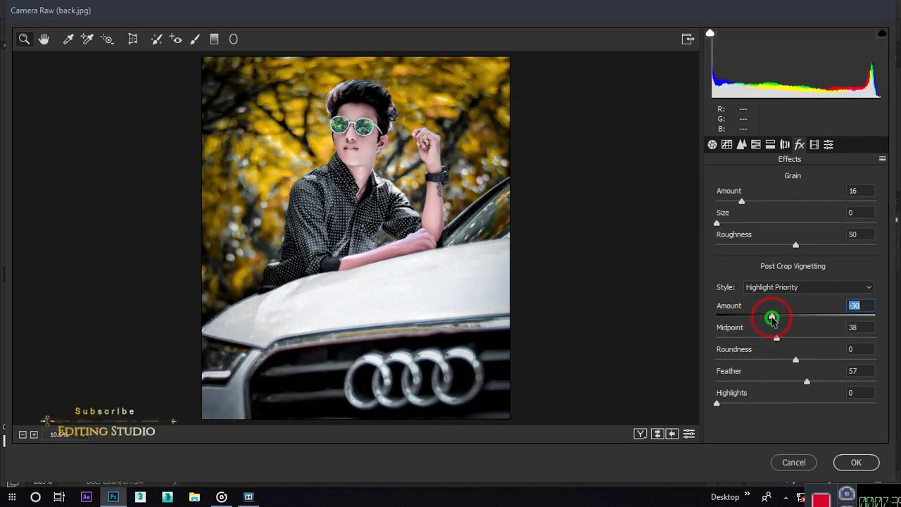
Step: Calibrate the primaries with Blue Primary hue -13, Green Primary hue -100 and Green Primary saturation +18
click(814, 144)
drag(799, 396, 783, 410)
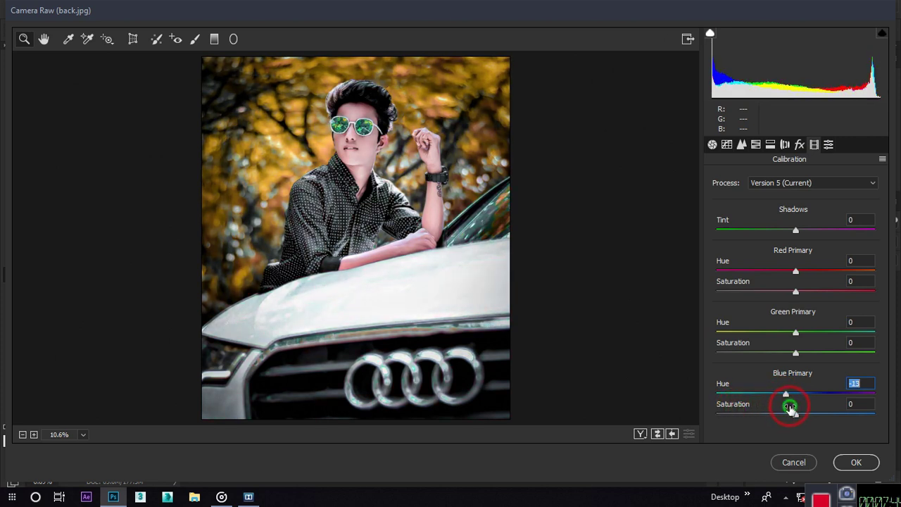
drag(799, 345, 755, 343)
drag(832, 343, 812, 367)
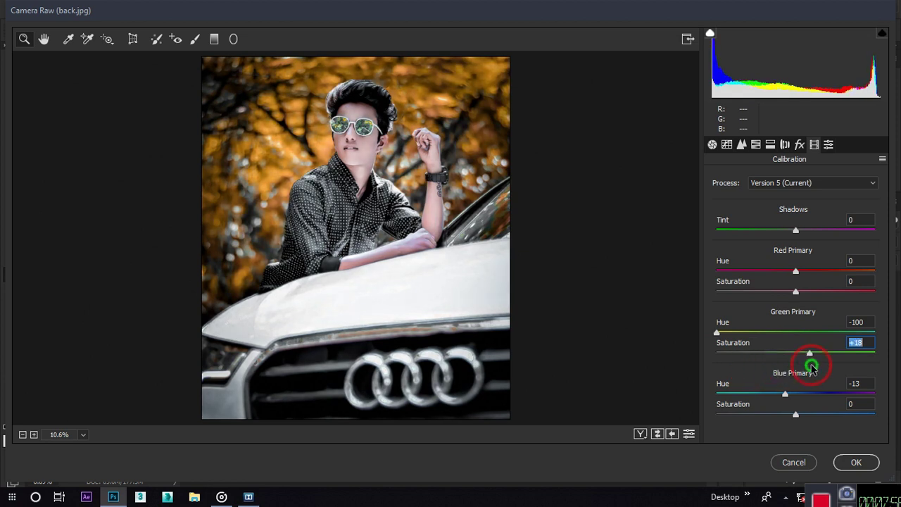
Step: Set the Red Primary hue to -17 and its saturation to +3
drag(794, 272, 893, 278)
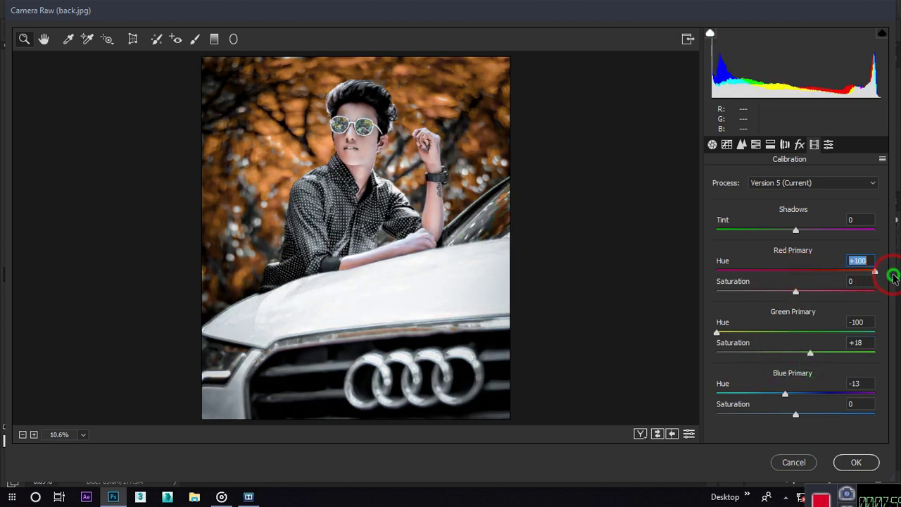
text(-35)
key(Return)
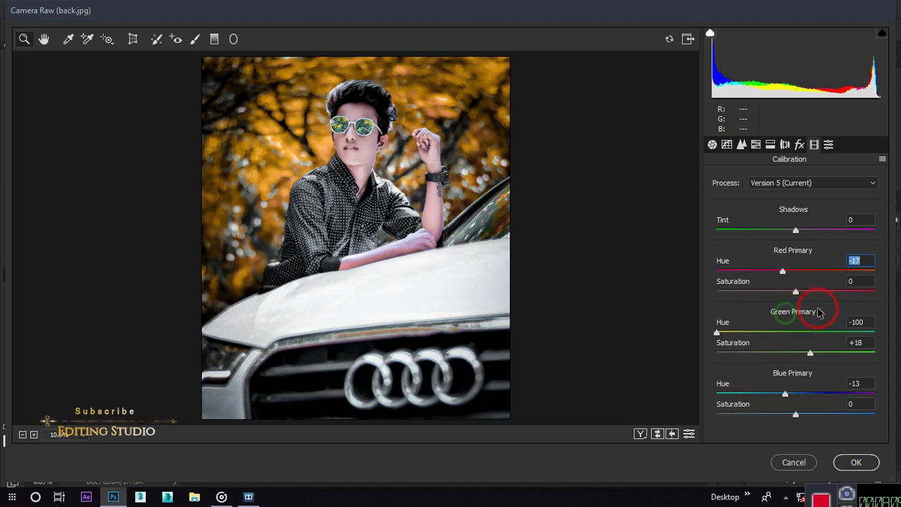
text(-17)
key(Tab)
text(-100)
key(Return)
drag(720, 317, 798, 321)
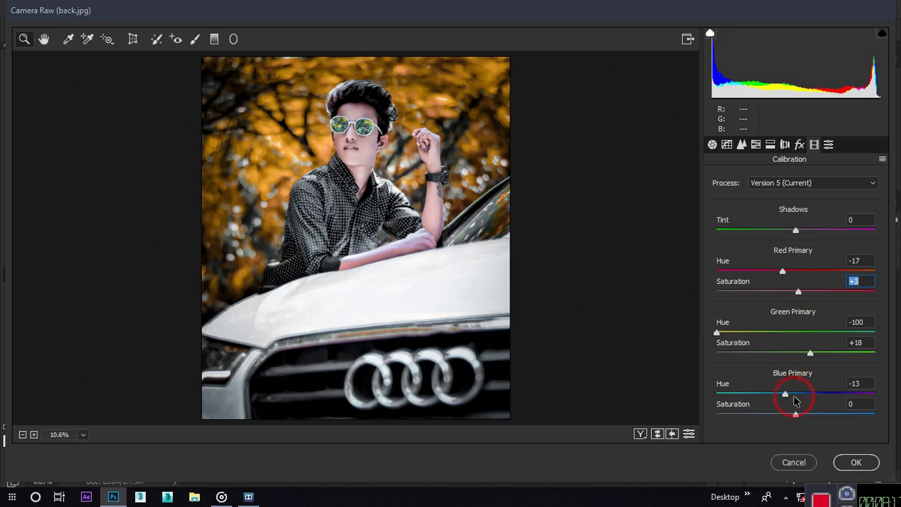
Step: Set Blue Primary saturation to +37 and Green Primary saturation to -13, and apply the Camera Raw filter
drag(794, 418, 824, 423)
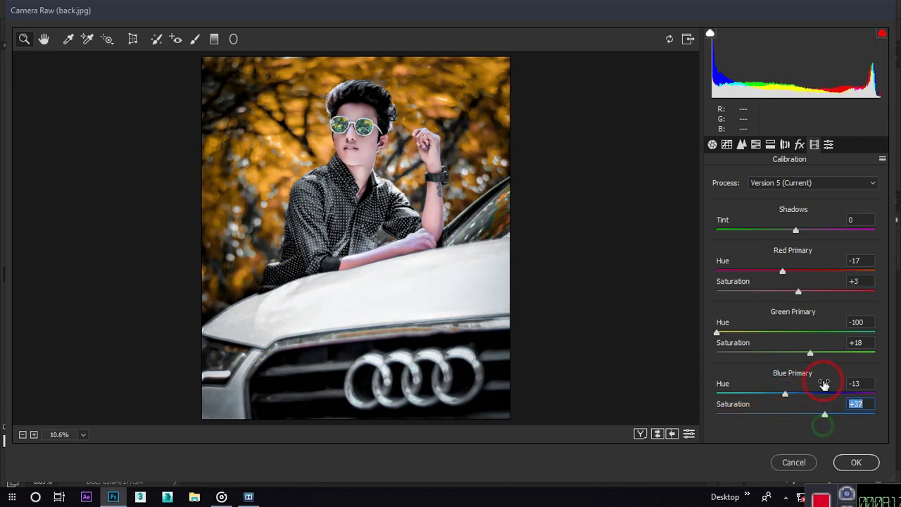
drag(811, 354, 785, 372)
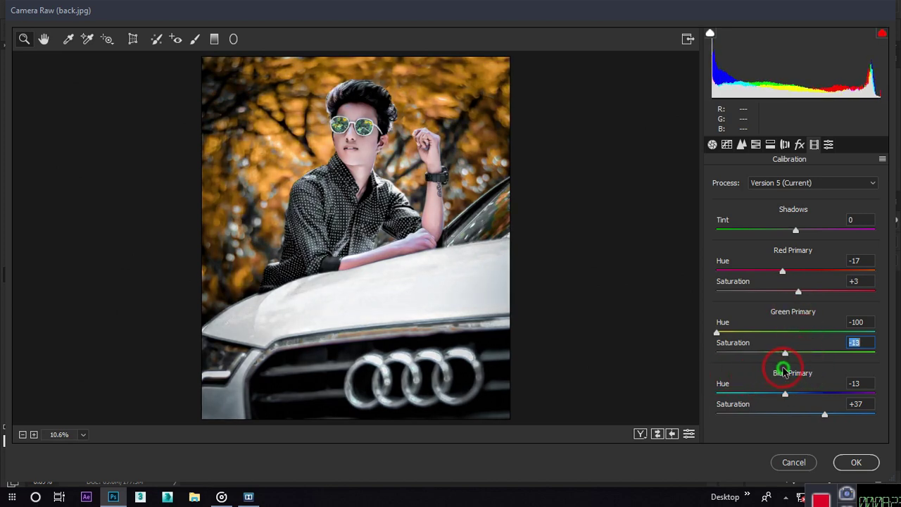
click(856, 462)
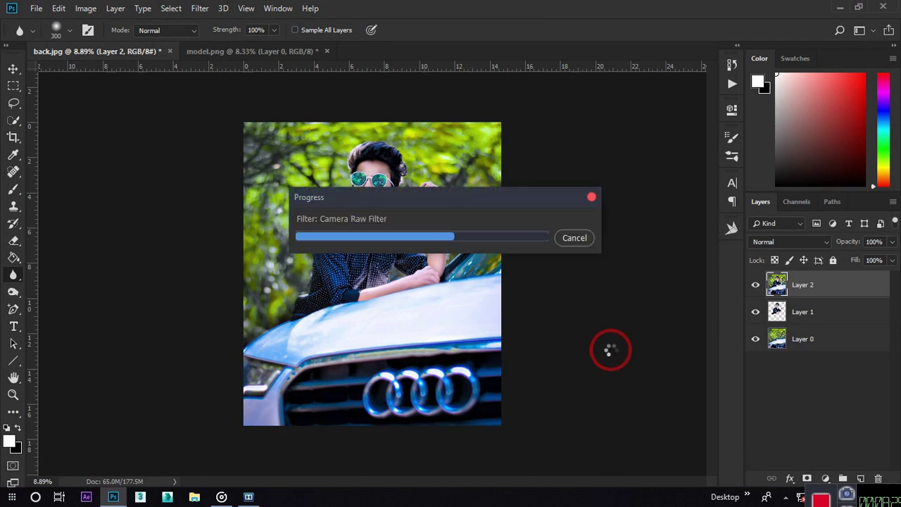
scroll(413, 162, up, 4)
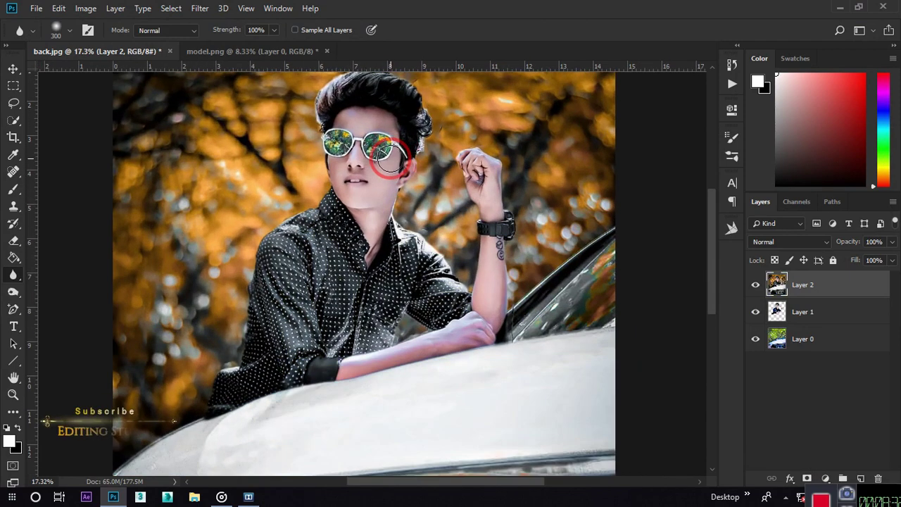
scroll(389, 161, down, 3)
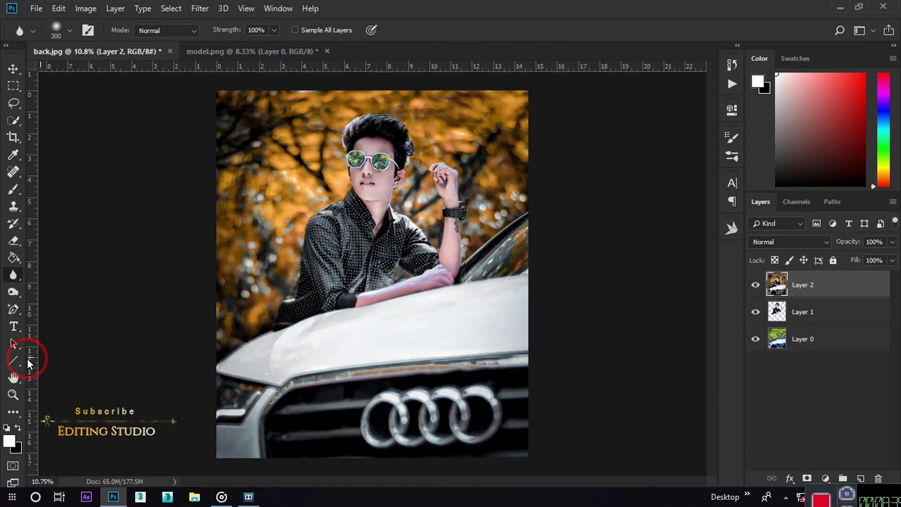
Step: Add the text "editing studio" on the car's hood in Bebas Neue at 21.14 pt
click(14, 326)
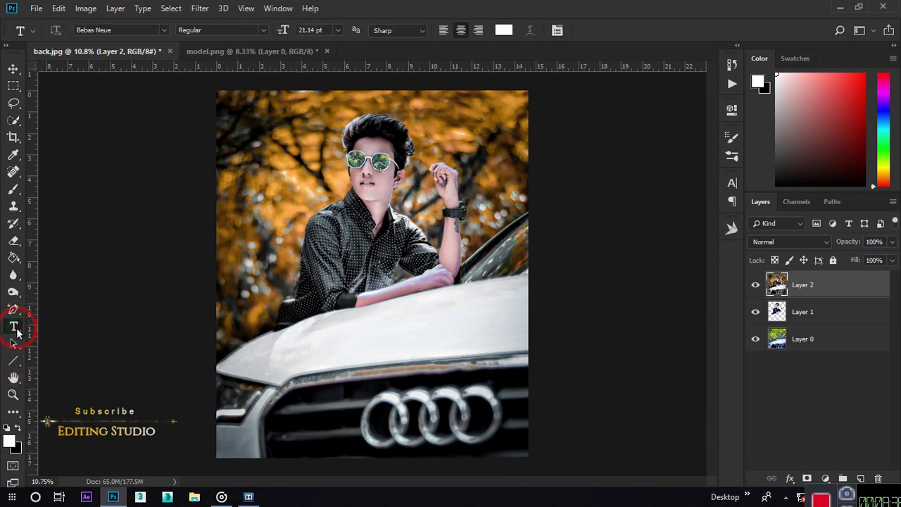
click(325, 347)
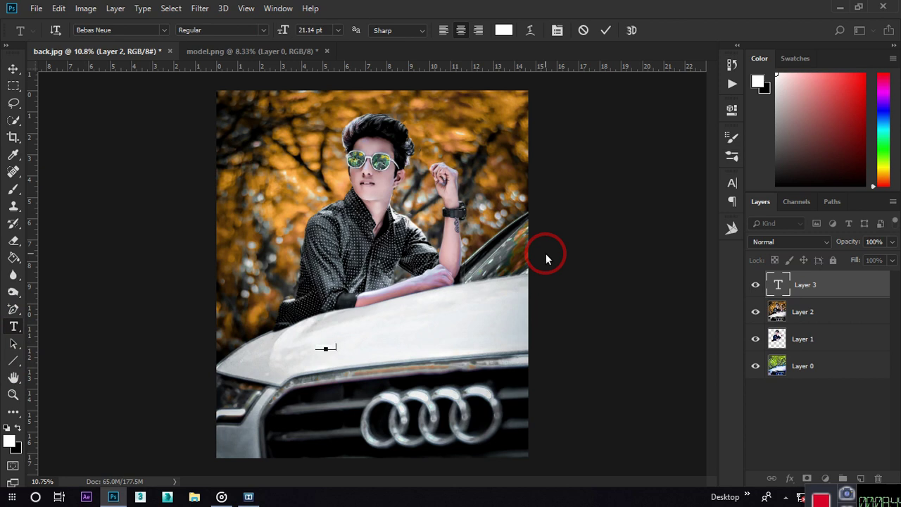
click(602, 37)
click(13, 69)
Step: Change the colour of the "editing studio" text to black (000000)
click(732, 109)
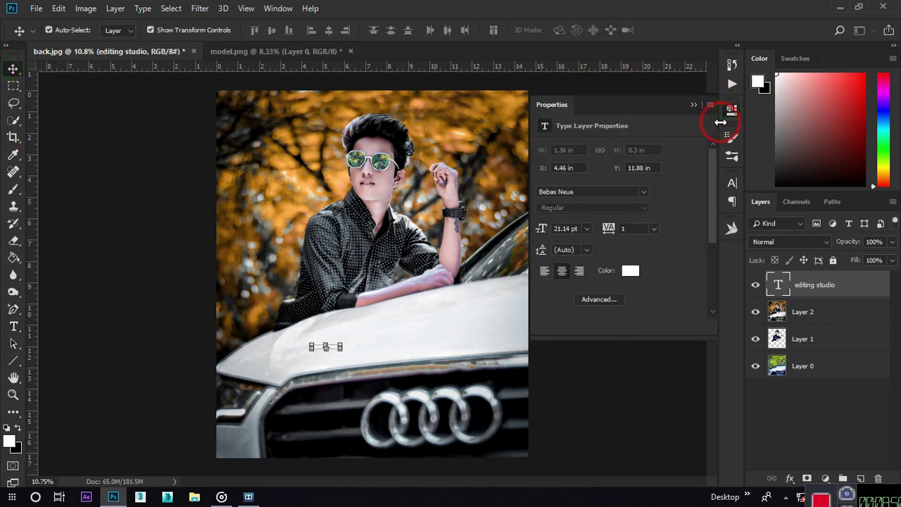
click(630, 277)
click(251, 383)
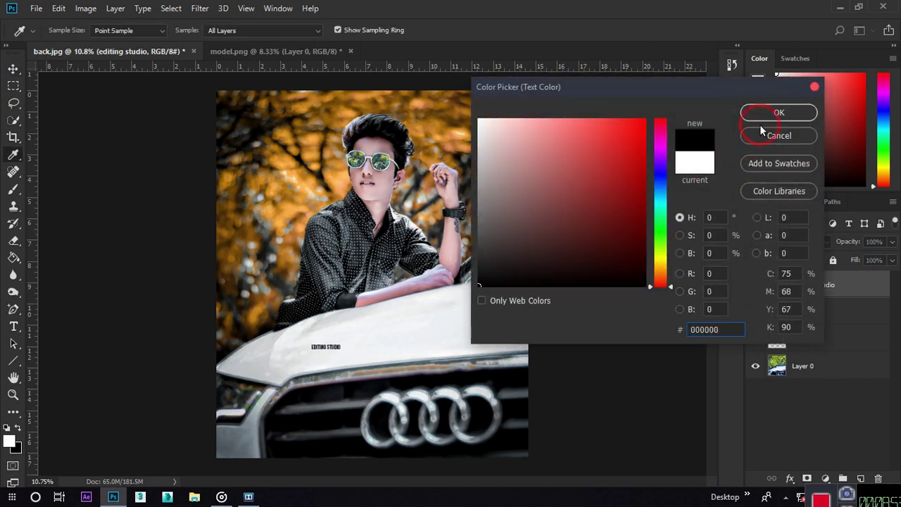
click(775, 111)
Step: Browse the available fonts and set the "editing studio" text in ADAM.CG PRO
click(643, 192)
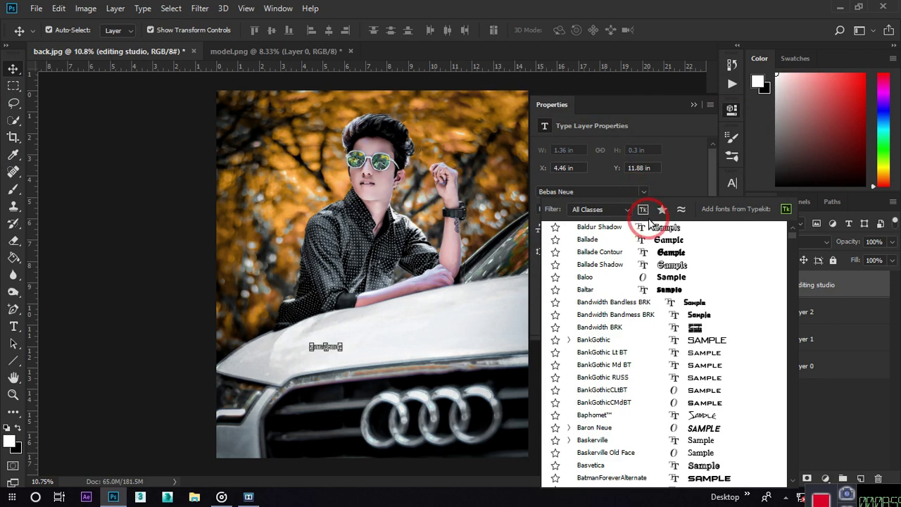
click(700, 251)
click(643, 190)
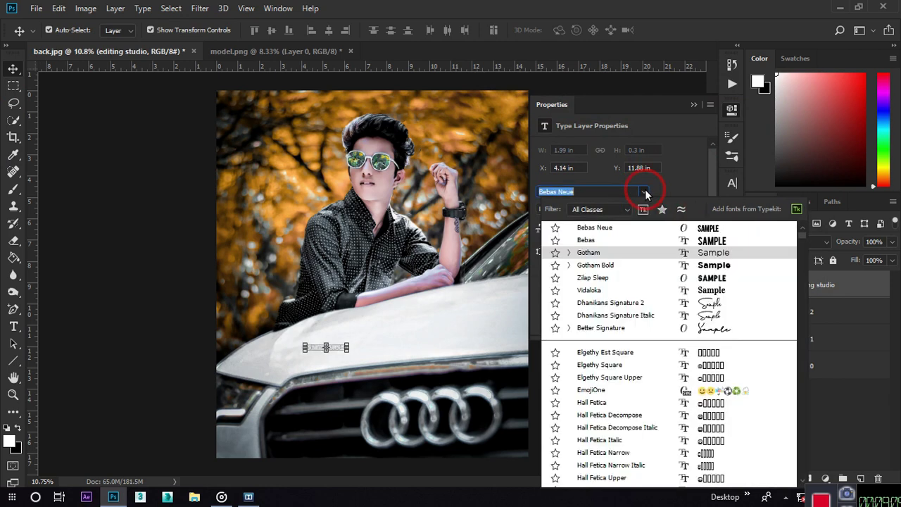
scroll(658, 373, down, 4)
scroll(673, 385, down, 7)
scroll(679, 388, down, 8)
scroll(679, 387, down, 8)
scroll(680, 387, down, 1)
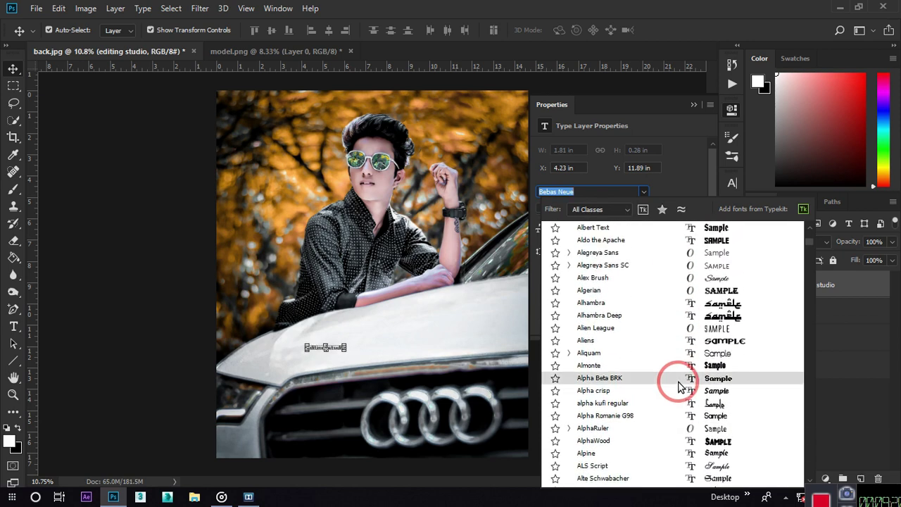
scroll(680, 386, down, 6)
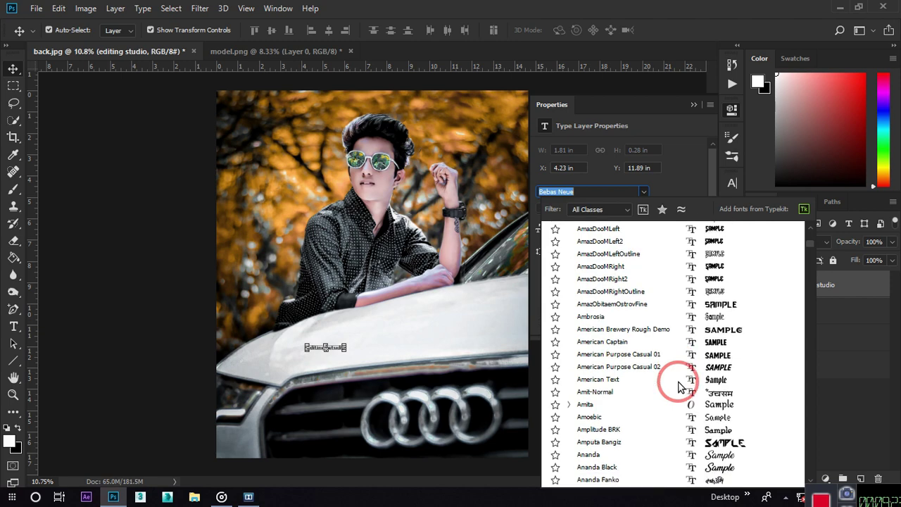
scroll(679, 387, down, 4)
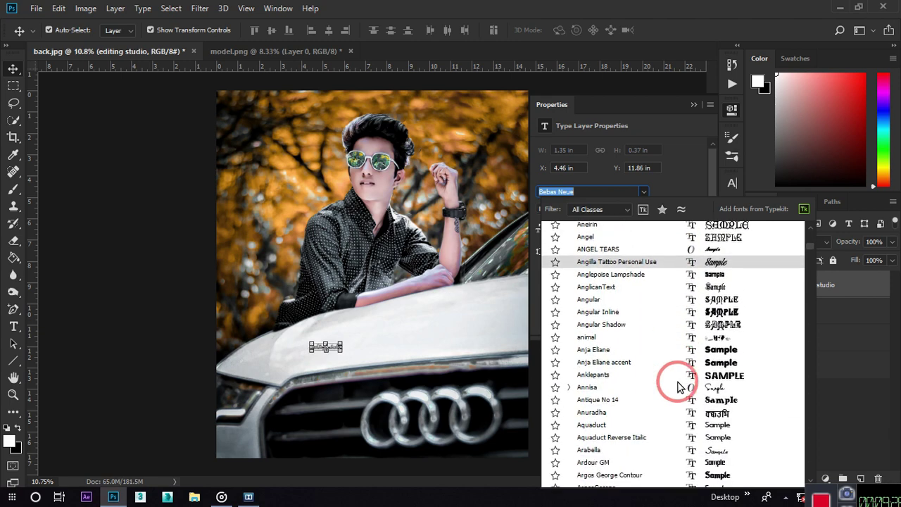
scroll(679, 386, down, 7)
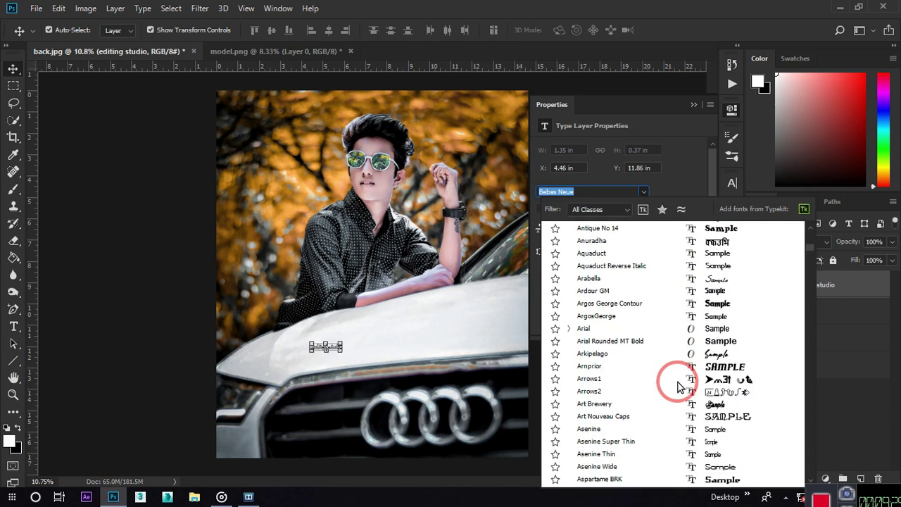
scroll(680, 386, down, 7)
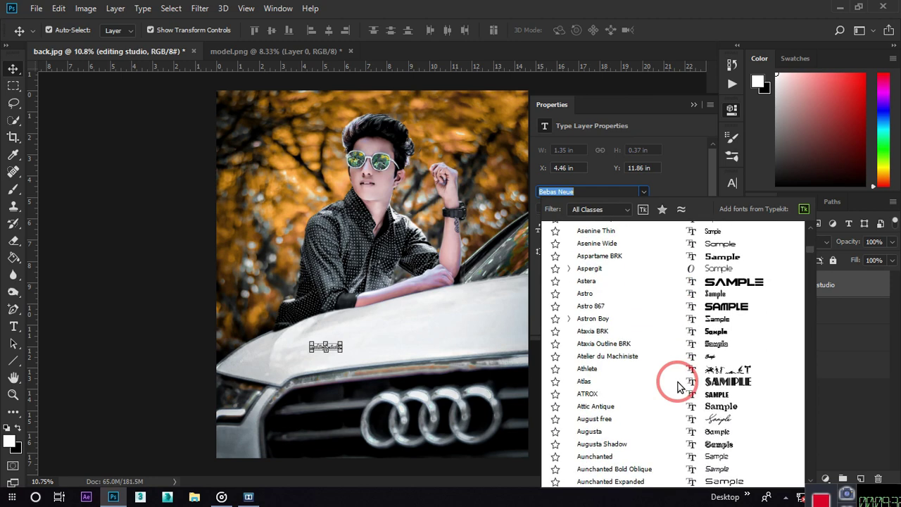
scroll(679, 385, down, 10)
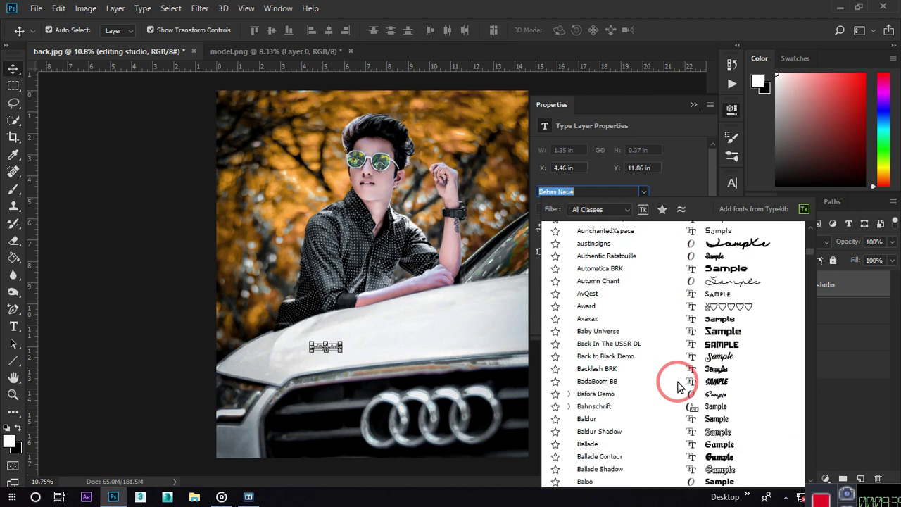
scroll(679, 386, down, 12)
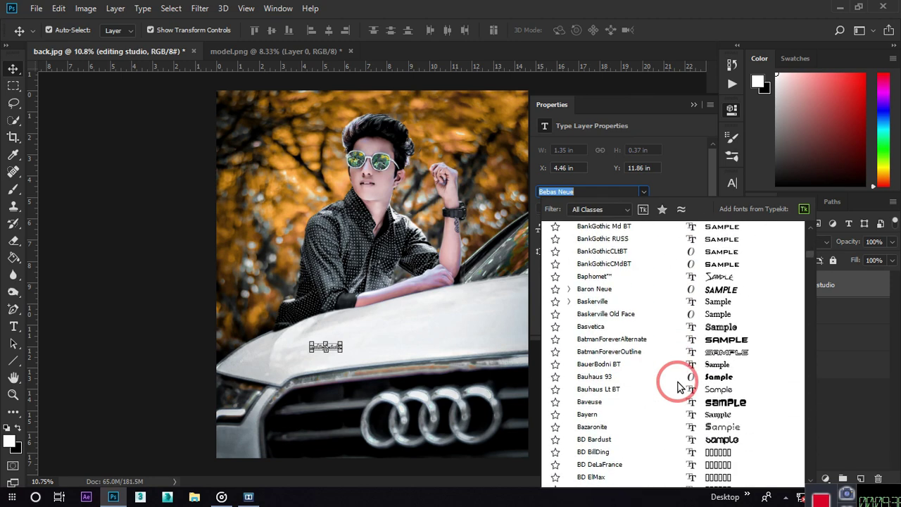
scroll(679, 386, down, 5)
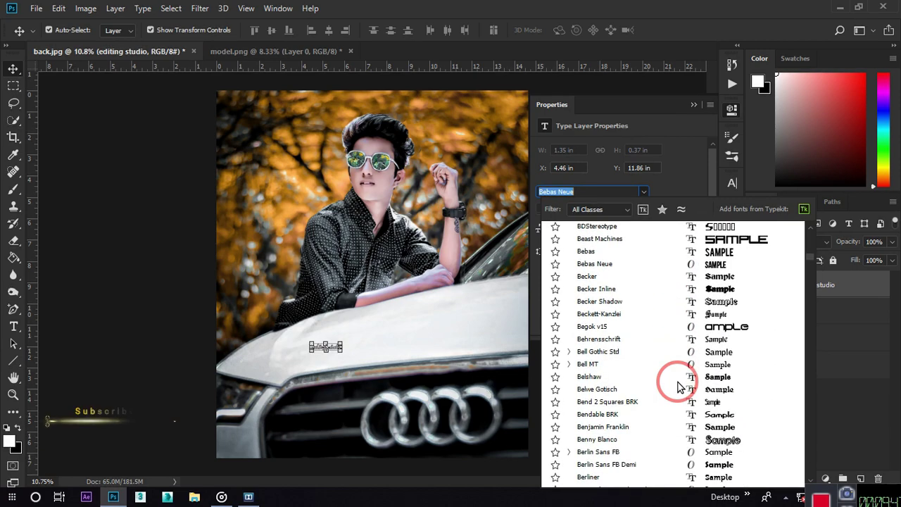
scroll(677, 377, up, 10)
scroll(674, 367, up, 20)
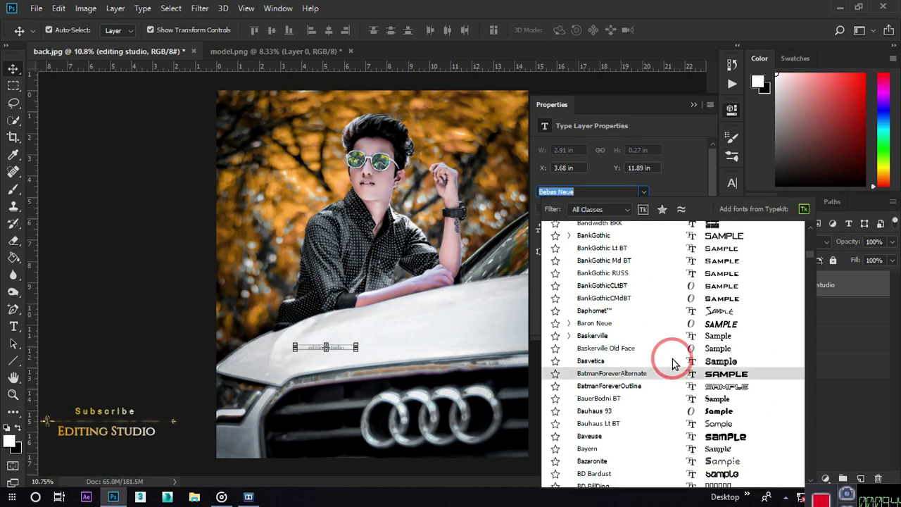
scroll(671, 359, up, 20)
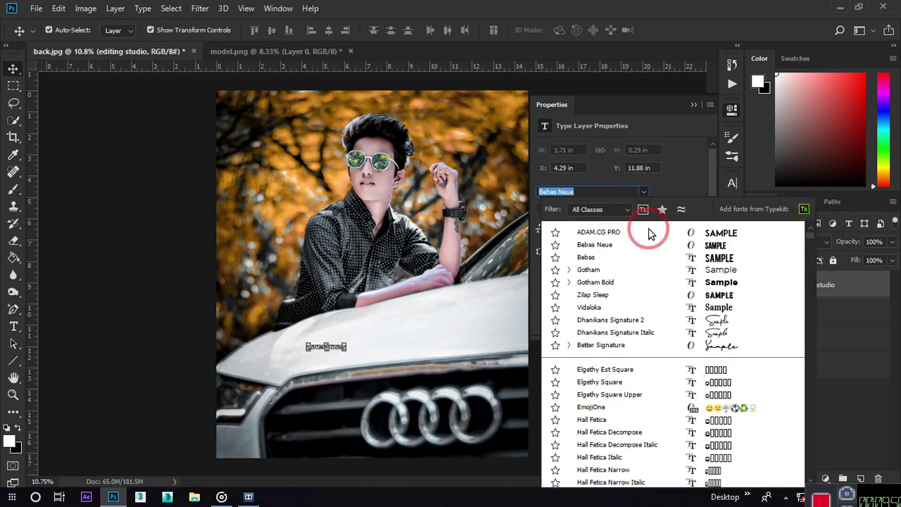
click(596, 232)
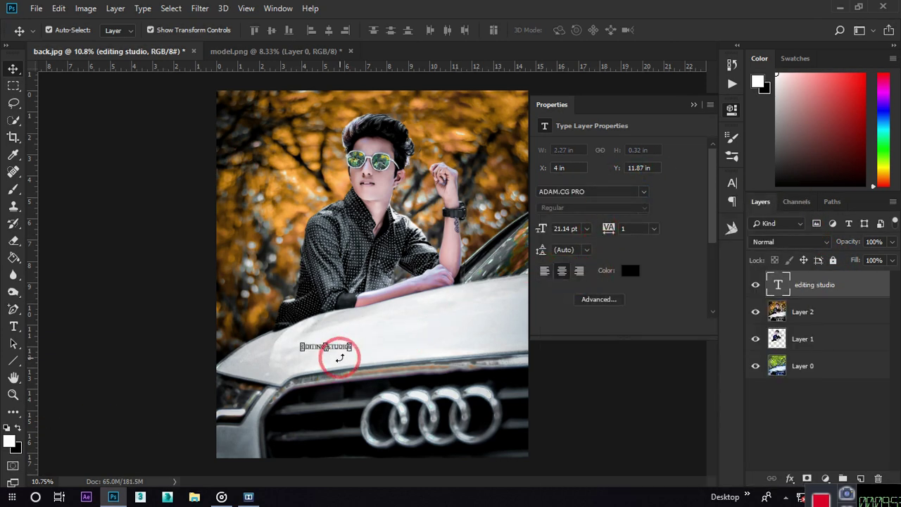
Step: Adjust the size of the "editing studio" text and spread its letters far apart with much wider tracking
mouse_move(539, 242)
mouse_down()
mouse_move(551, 232)
mouse_move(539, 252)
mouse_up()
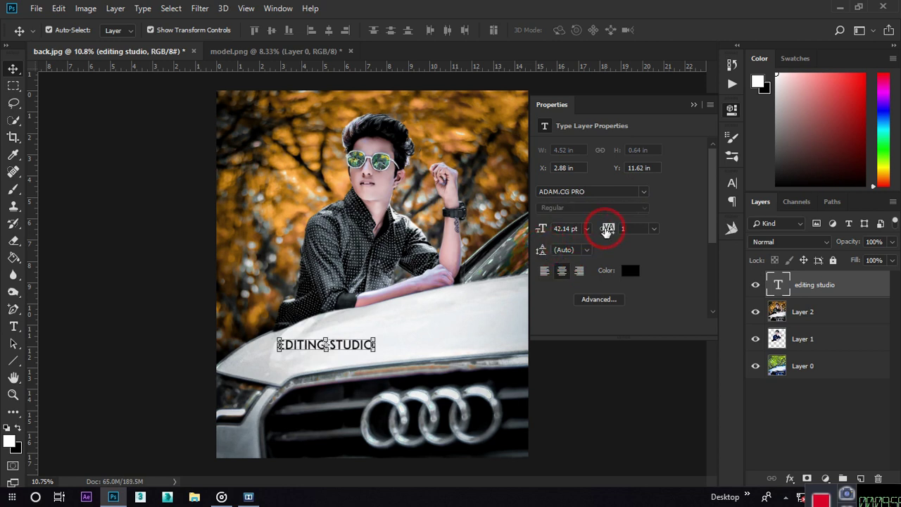
drag(606, 232, 668, 234)
mouse_move(543, 233)
mouse_down()
mouse_move(521, 234)
mouse_move(433, 346)
mouse_move(540, 227)
mouse_move(547, 233)
mouse_up()
Step: Move the "editing studio" text toward the right side of the hood and rotate it about -4.5° to follow the hood's slope
drag(362, 348, 454, 328)
click(693, 104)
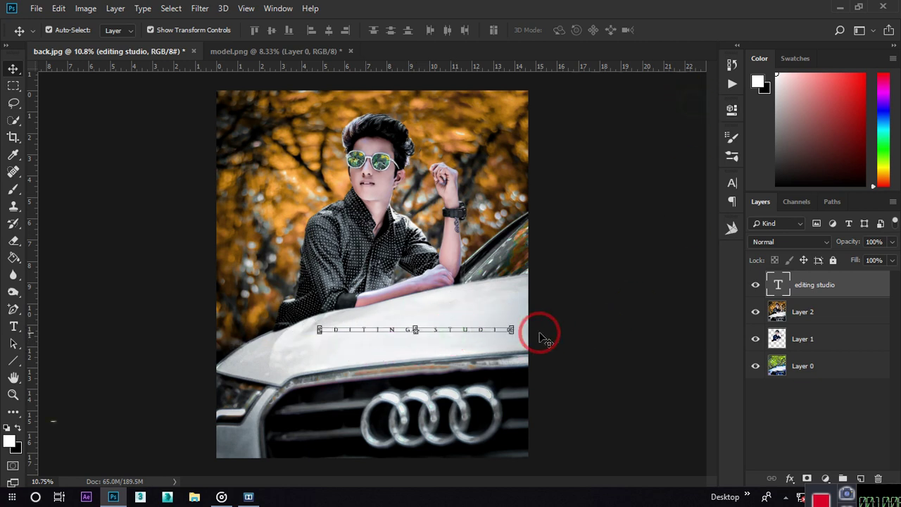
click(613, 362)
drag(473, 336, 533, 323)
click(575, 30)
click(573, 31)
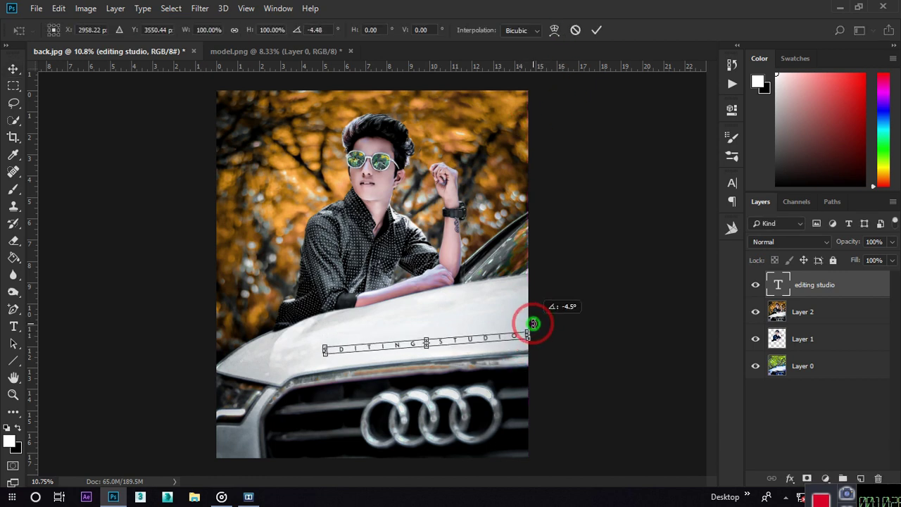
click(596, 30)
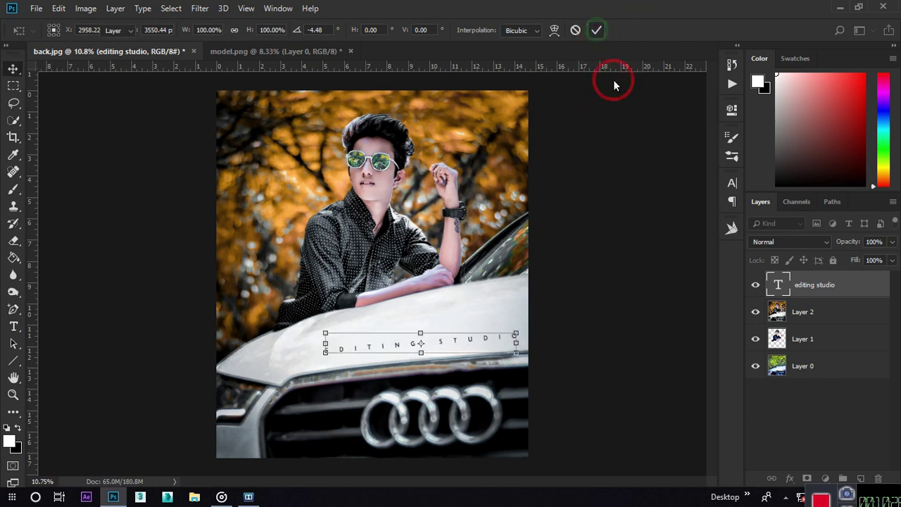
click(615, 259)
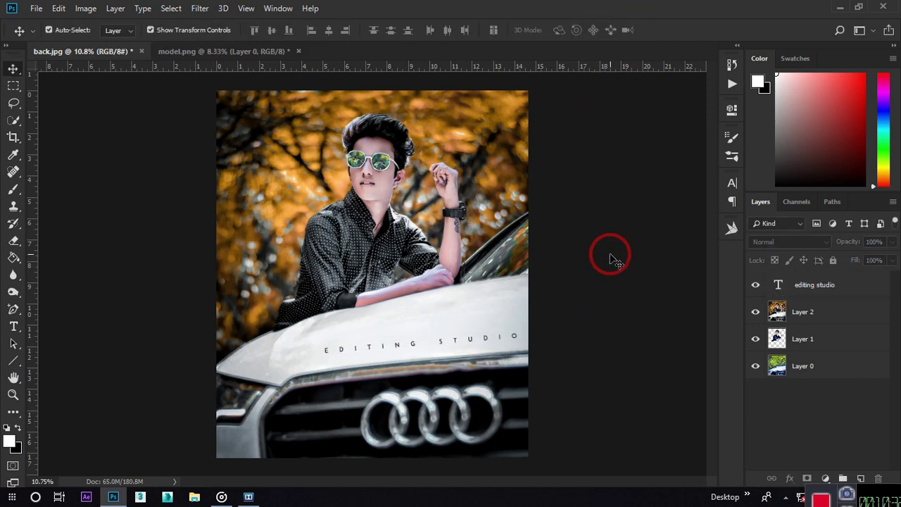
Step: Start saving a new copy of the composite to the Desktop in Photoshop PSD format and open its file name for editing
click(36, 7)
click(73, 150)
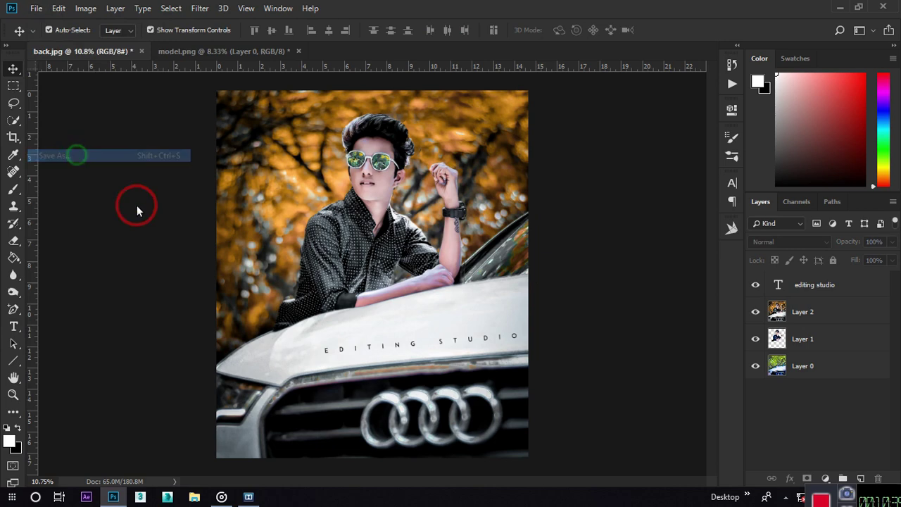
click(155, 334)
click(107, 330)
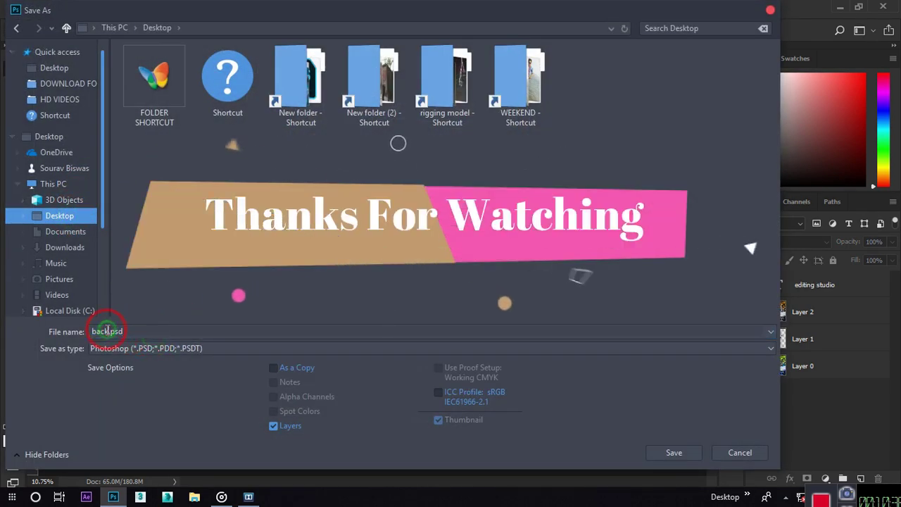